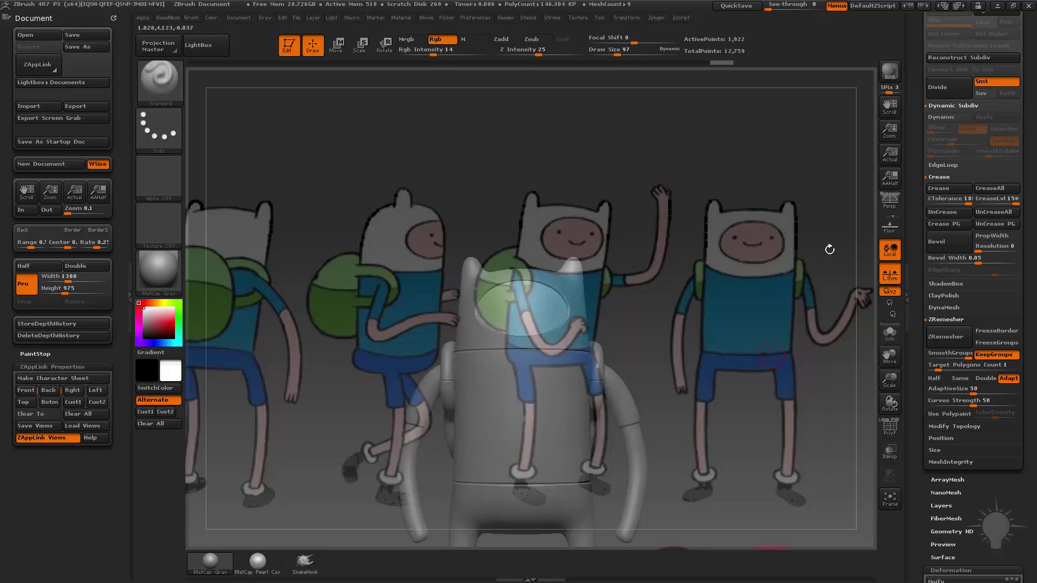
Step: Line the model's head up with the front-facing reference figure and reduce the brush draw size to 78
left_click_drag(697, 259, 410, 216)
left_click_drag(346, 186, 534, 131, "alt")
left_click_drag(752, 166, 746, 239)
key("s")
mouse_move(813, 174)
left_mouse_down("alt")
mouse_move(832, 195)
mouse_move(808, 213)
left_mouse_up("alt")
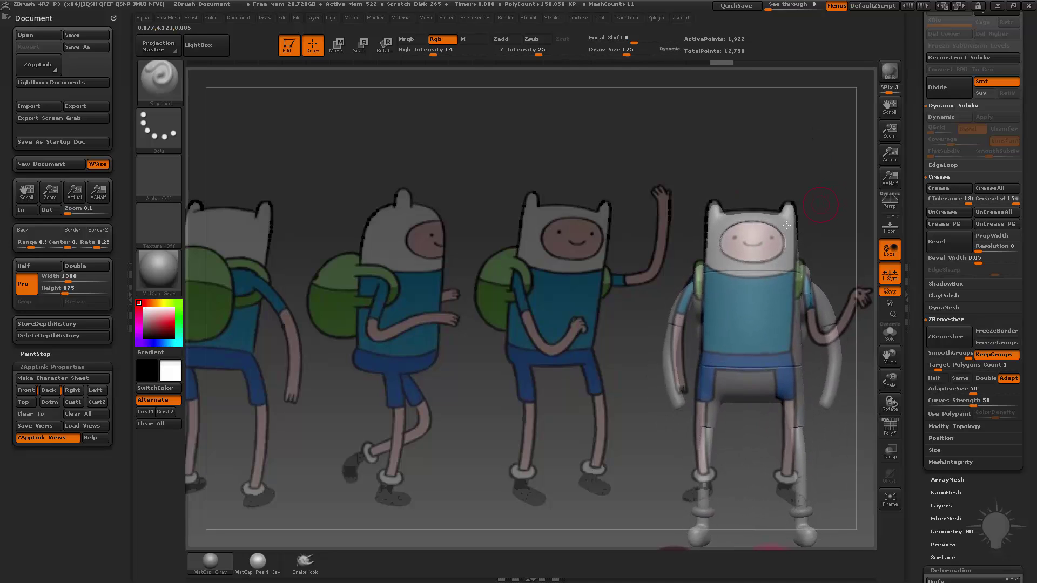
mouse_move(810, 171)
left_mouse_down()
mouse_move(847, 174)
mouse_move(854, 221)
mouse_move(826, 174)
mouse_move(825, 184)
left_mouse_up()
key("bracketleft")
key("bracketleft")
key("bracketleft")
Step: Insert a symmetrical pair of Sphere12 primitives as eyes on the face, using the IMM base primitives brush
key("b")
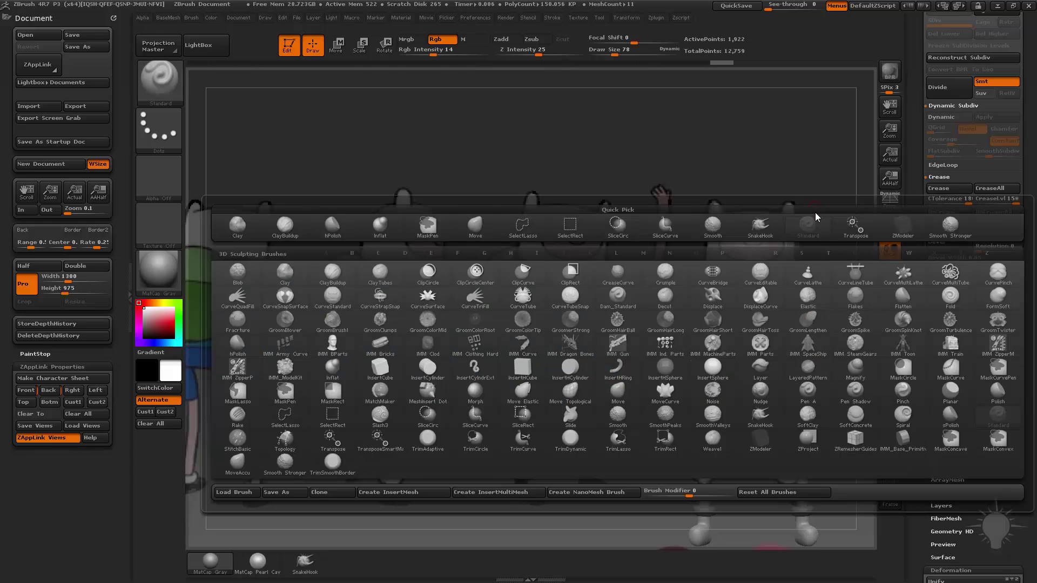
key("i")
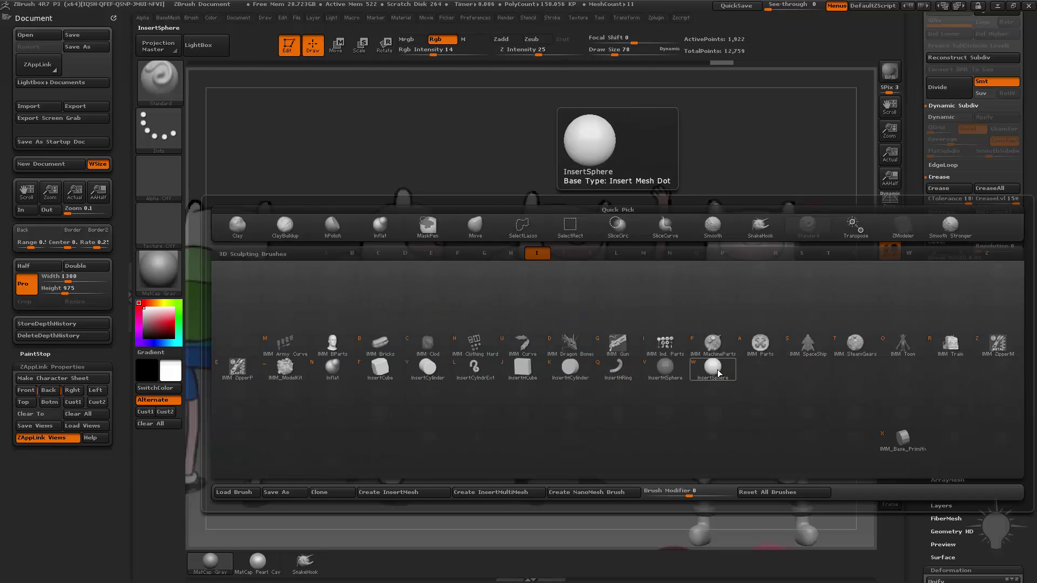
left_click(902, 437)
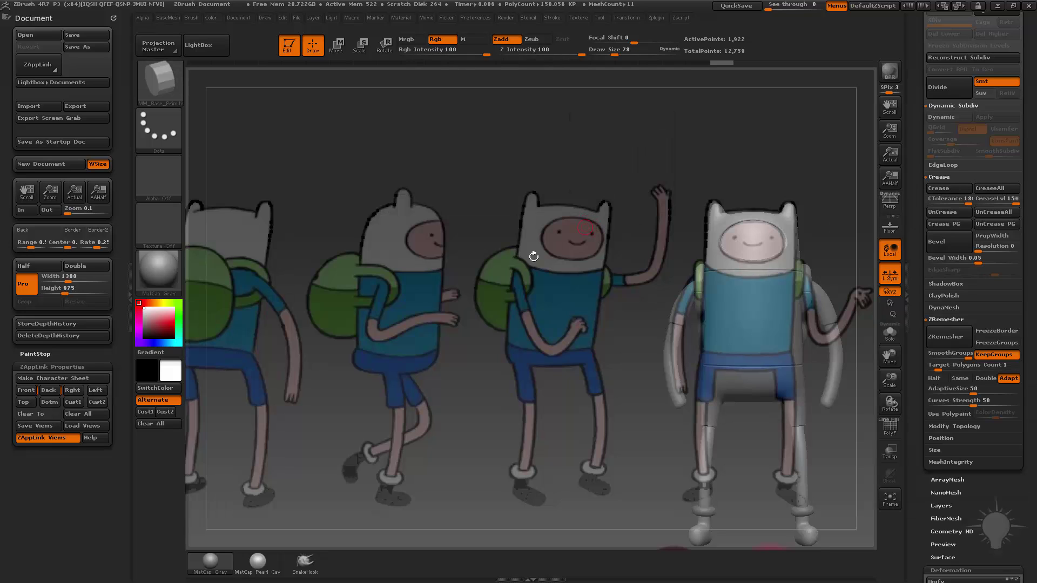
key("m")
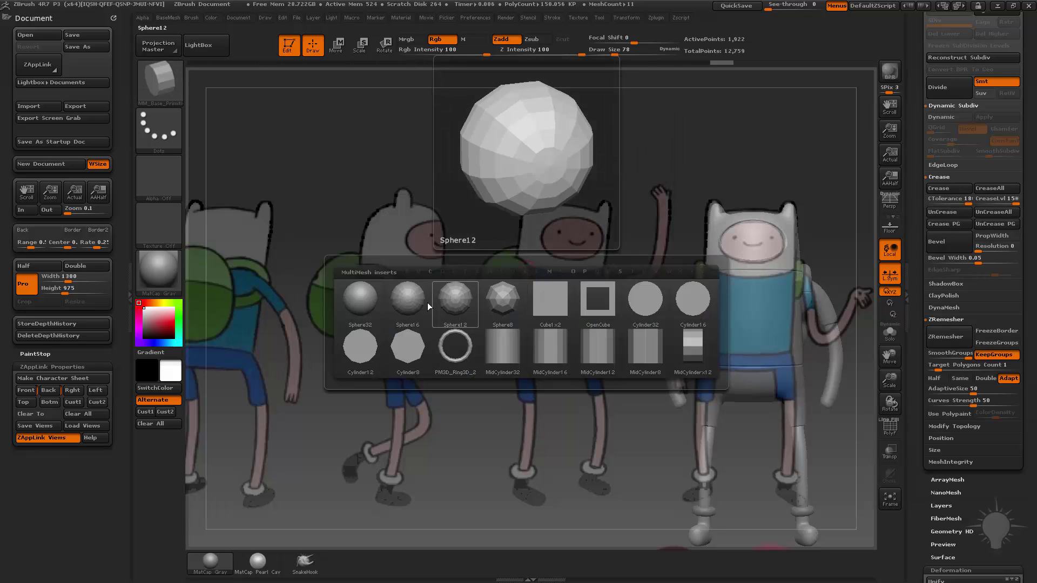
left_click(462, 303)
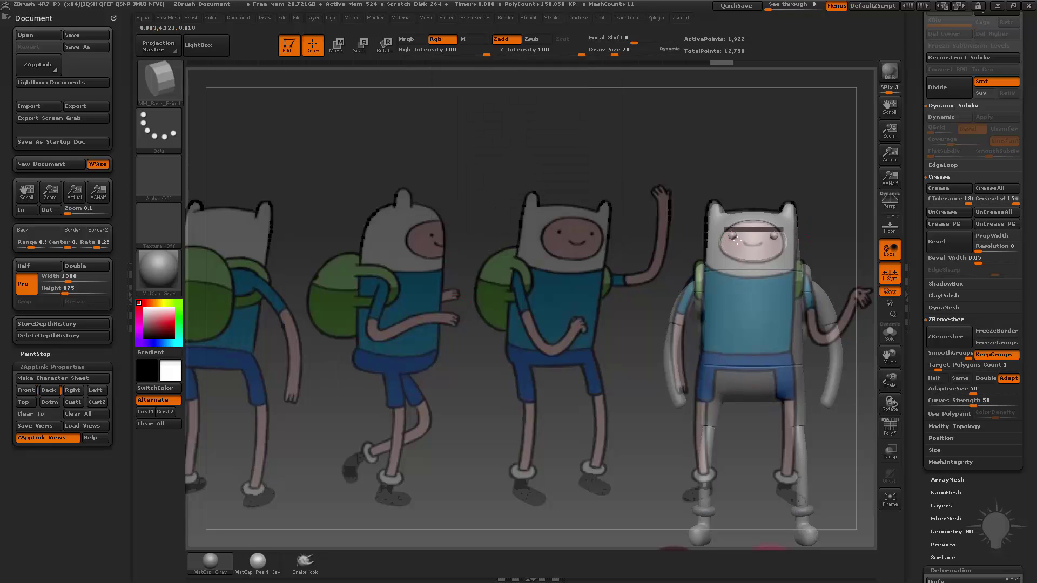
key("ctrl+z")
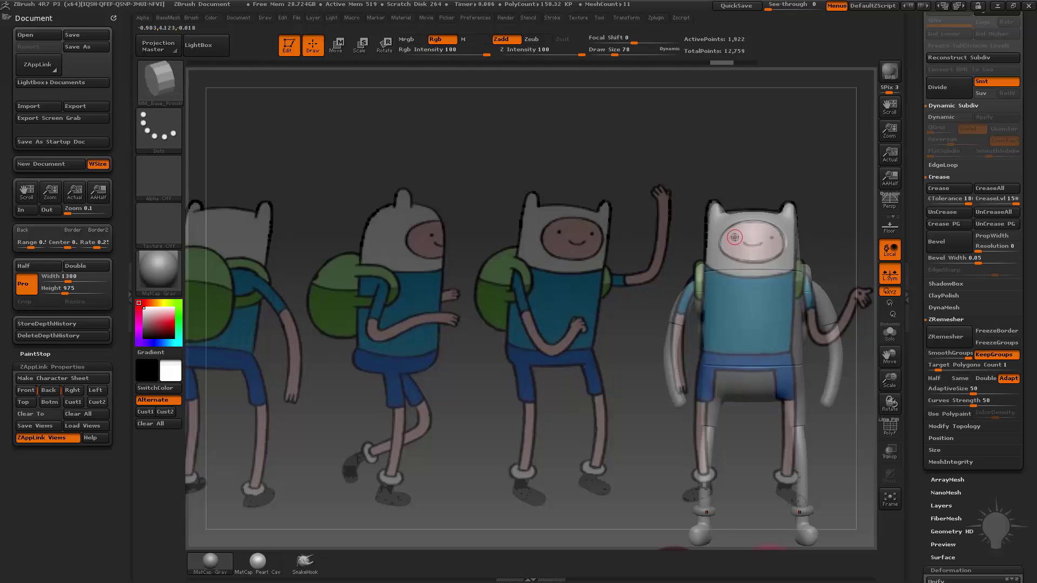
left_click_drag(737, 239, 748, 248)
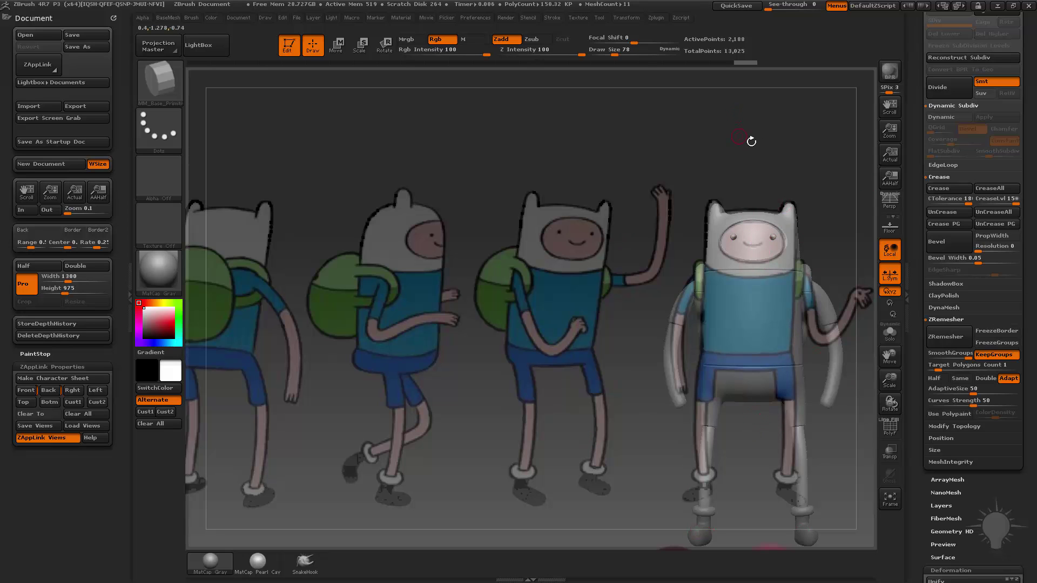
Step: Hide the reference drawing and split the eye spheres off the boots into their own subtool
left_click_drag(809, 161, 655, 130, "alt")
left_click(891, 341)
left_click_drag(742, 243, 801, 299)
key("shift+z")
key("3")
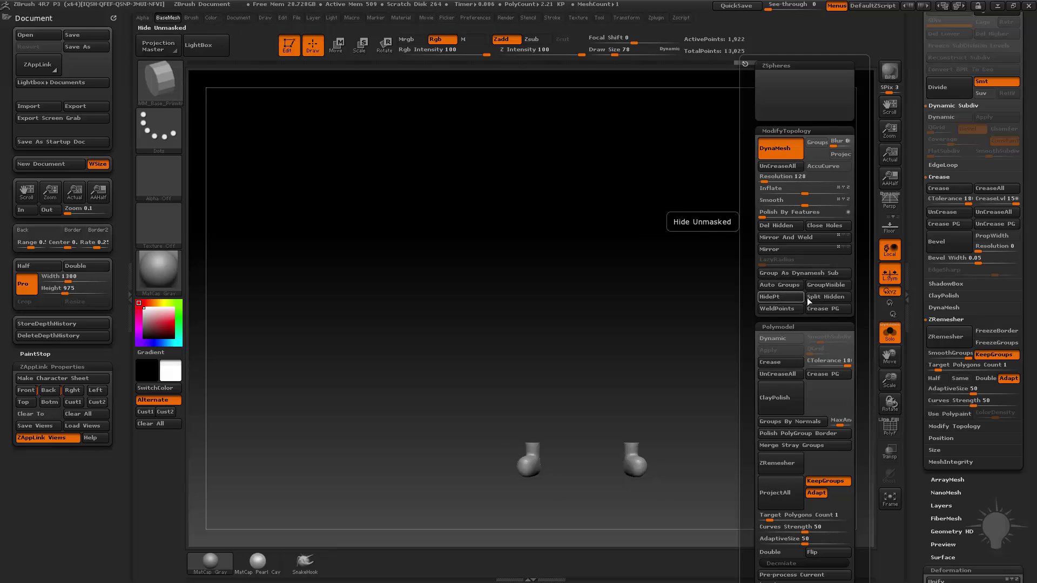
left_click(802, 297)
left_click(890, 334)
scroll(918, 193, "up", 5)
scroll(917, 193, "up", 3)
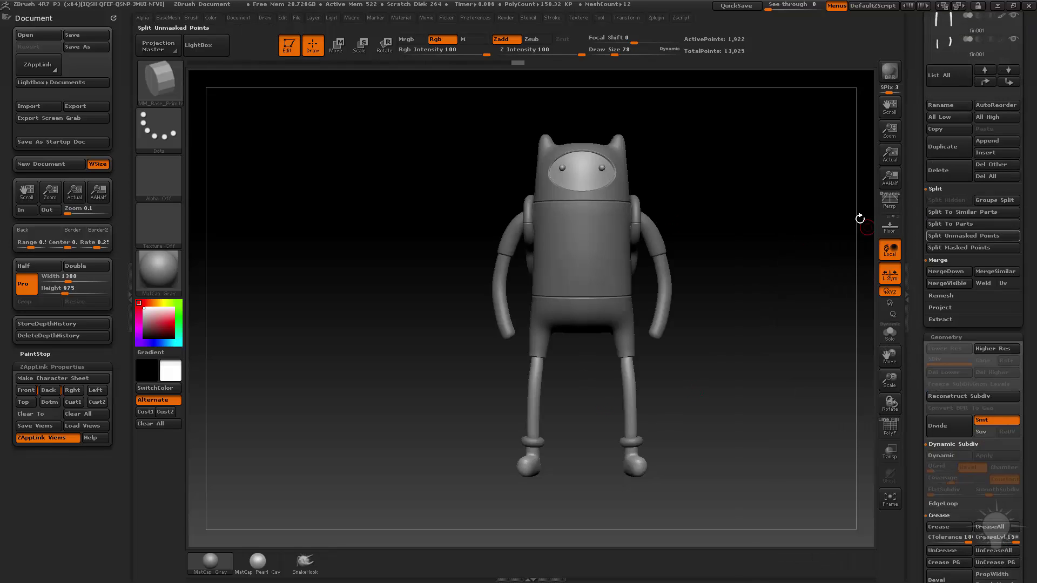
Step: Make the oval face piece the active subtool and frame the head from the front
left_click_drag(765, 201, 799, 270, "alt")
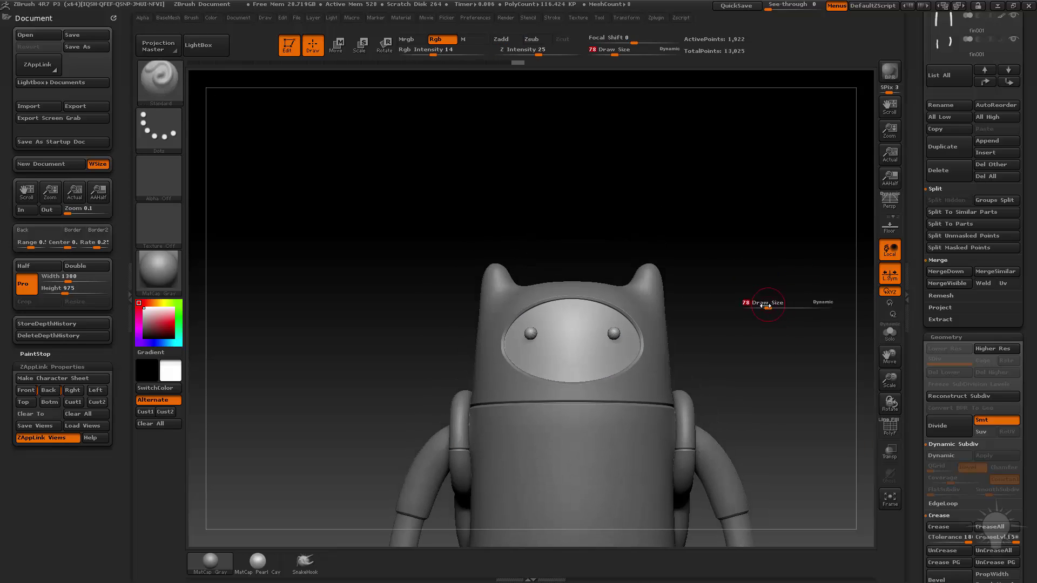
left_click_drag(780, 319, 754, 309, "alt")
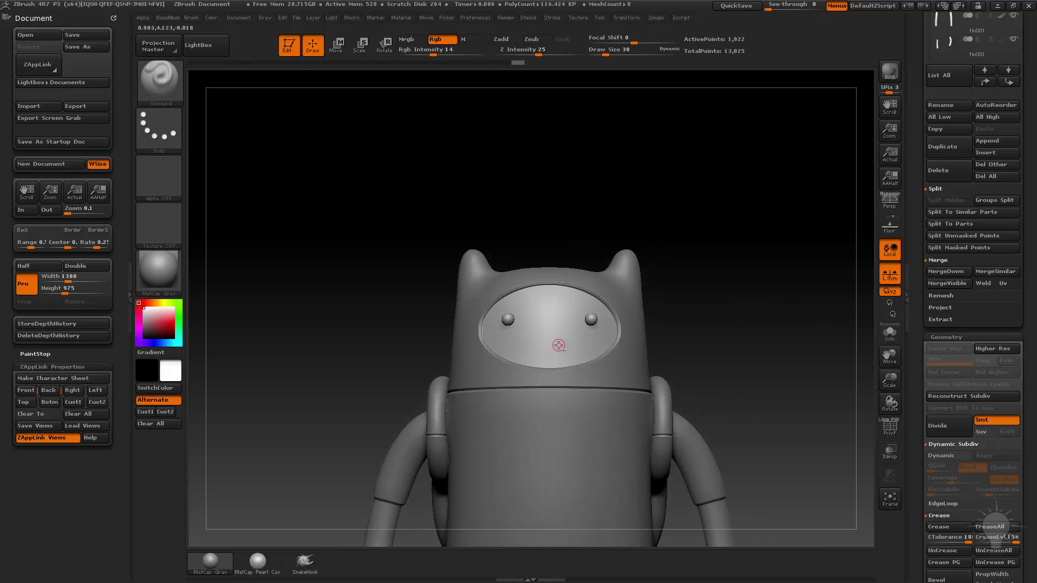
left_click(889, 332)
left_click(889, 332)
left_click_drag(1025, 216, 1024, 381)
left_click(988, 314)
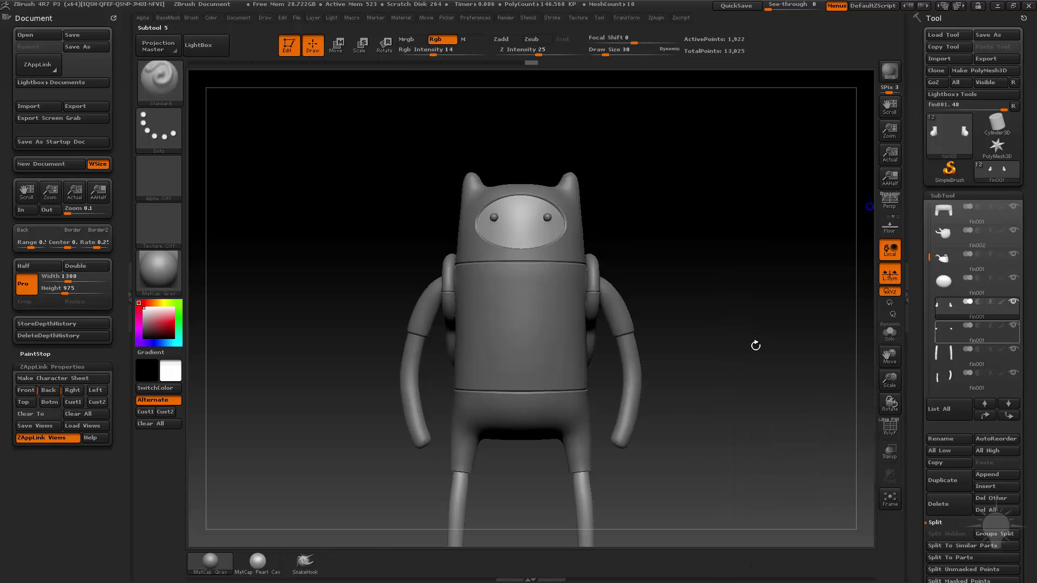
left_click_drag(744, 251, 698, 245)
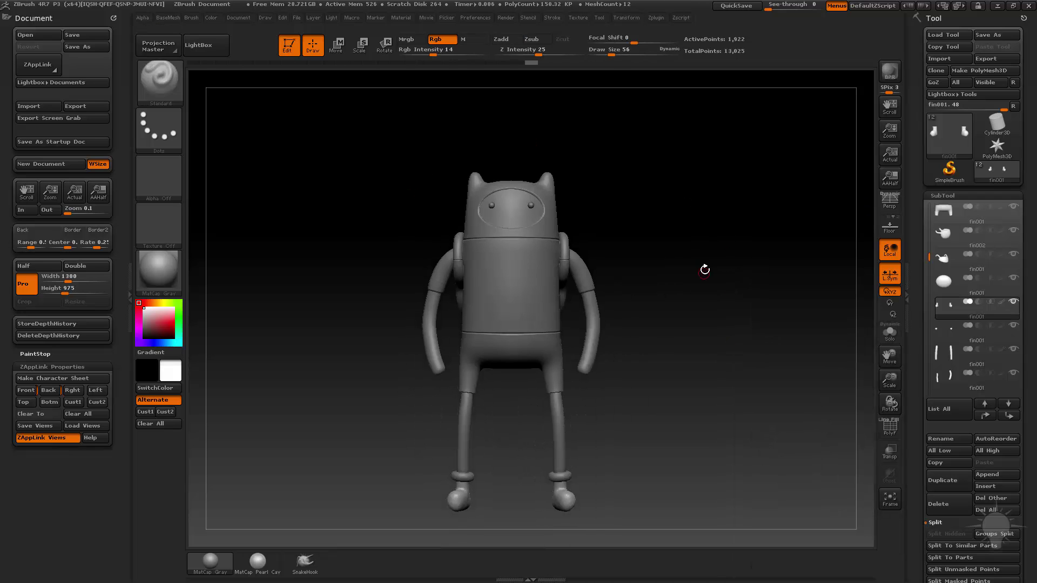
left_click(518, 212, "alt")
left_click(518, 212, "alt")
left_click_drag(729, 290, 728, 253, "alt")
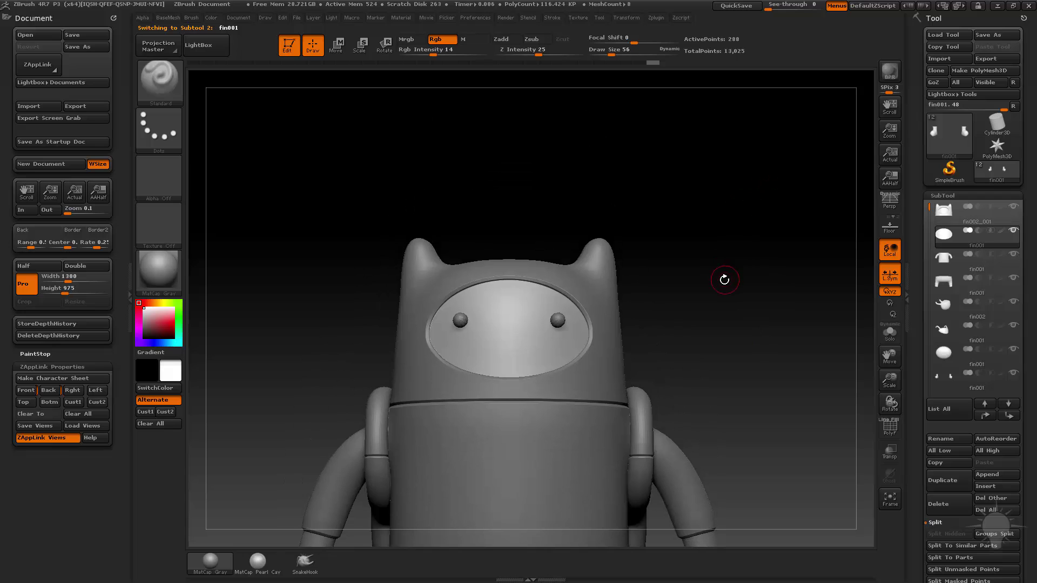
Step: Draw a smile-shaped mouth tube across the lower face with the CurveTube brush at draw size 28
key("b")
key("c")
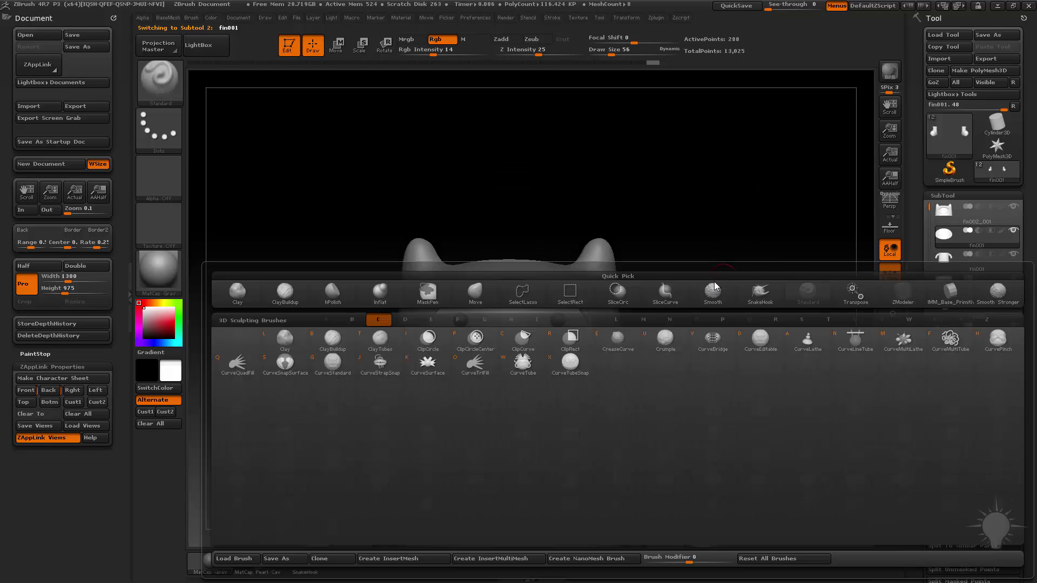
key("w")
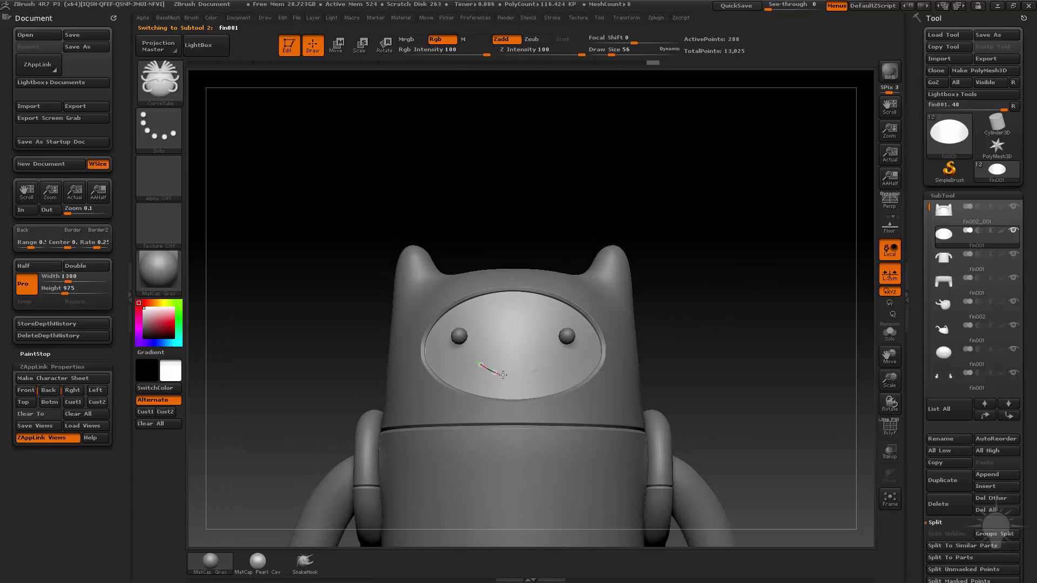
left_click_drag(566, 355, 568, 353)
mouse_move(789, 325)
left_mouse_down()
mouse_move(707, 320)
mouse_move(753, 324)
left_mouse_up()
mouse_move(771, 368)
left_mouse_down()
mouse_move(776, 355)
mouse_move(757, 338)
left_mouse_up()
key("ctrl+z")
key("s")
mouse_move(498, 371)
left_mouse_down()
mouse_move(480, 371)
mouse_move(534, 375)
left_mouse_up()
Step: Move the mouth tube forward with the transpose line so it protrudes from the face surface
key("s")
left_click_drag(756, 322, 708, 339)
key("w")
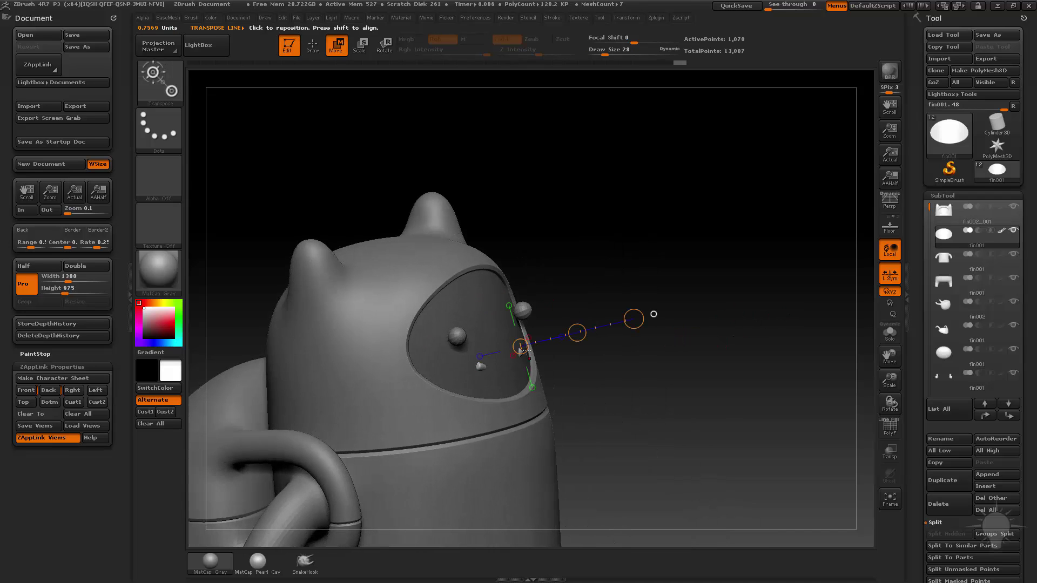
left_click_drag(576, 333, 583, 330)
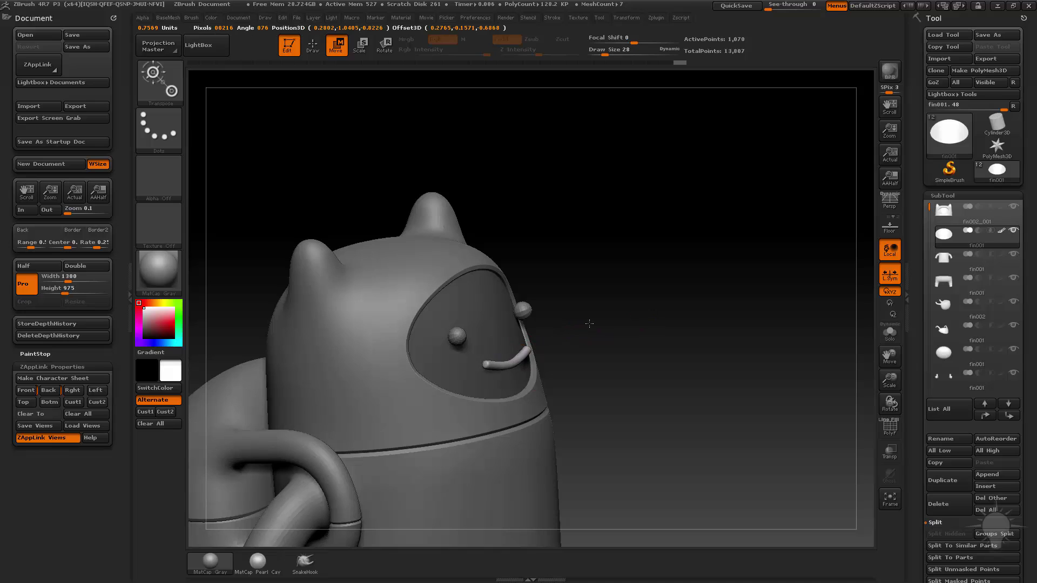
key("q")
Step: Apply Mirror And Weld to the face subtool to make the mouth symmetrical
left_click_drag(747, 336, 759, 329, "shift")
key("space")
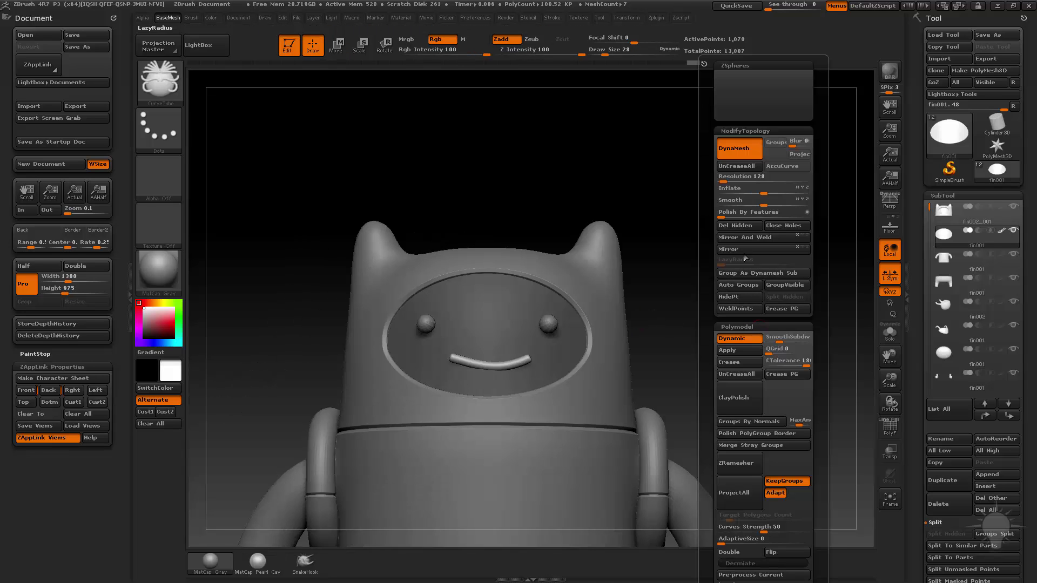
left_click(747, 238)
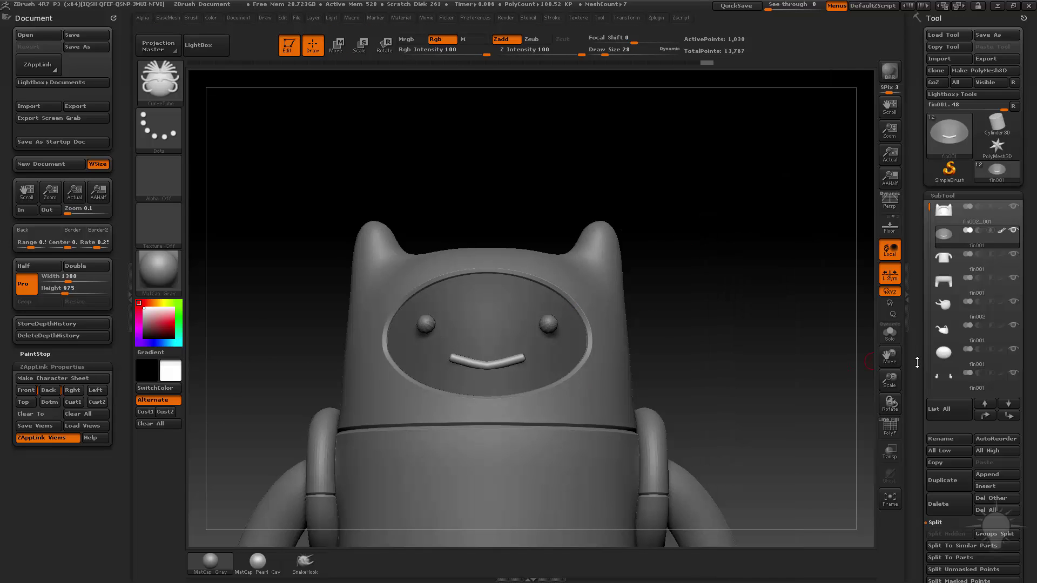
Step: Show polyframes, split the unmasked mouth tube from the face, and make the mouth the active subtool
scroll(917, 362, "down", 5)
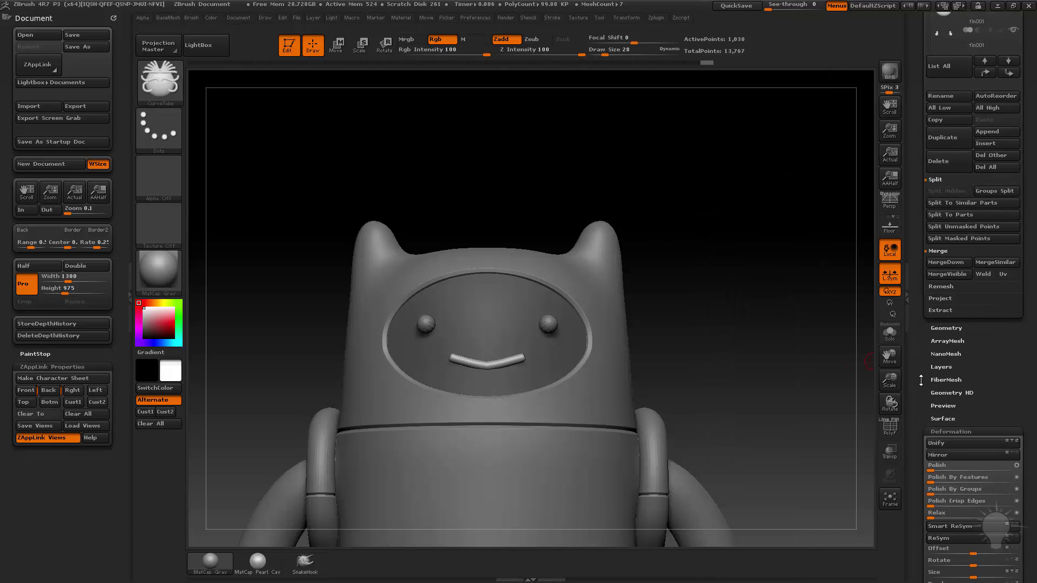
left_click(943, 328)
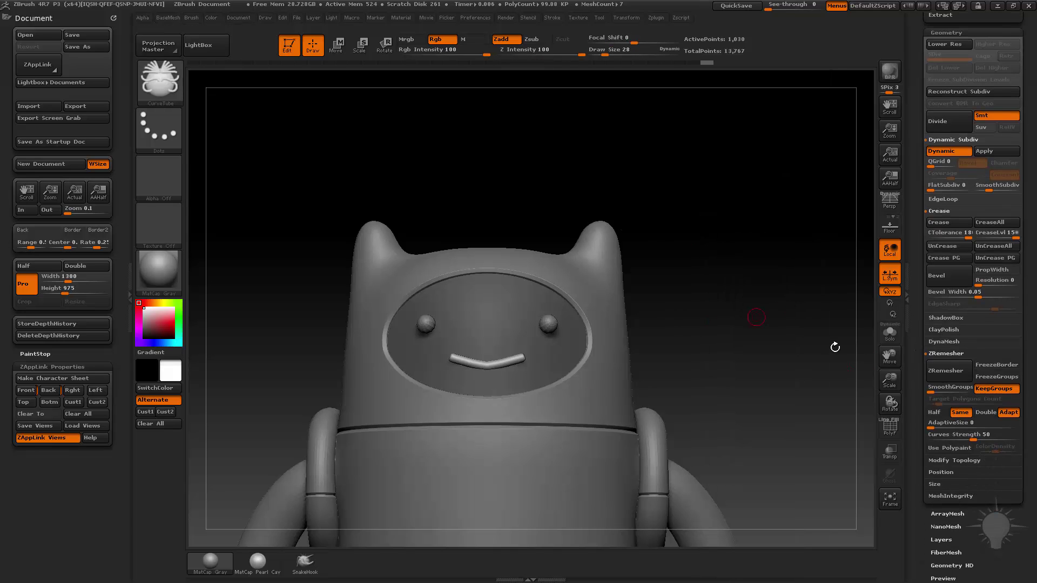
left_click(884, 431)
scroll(823, 385, "up", 3)
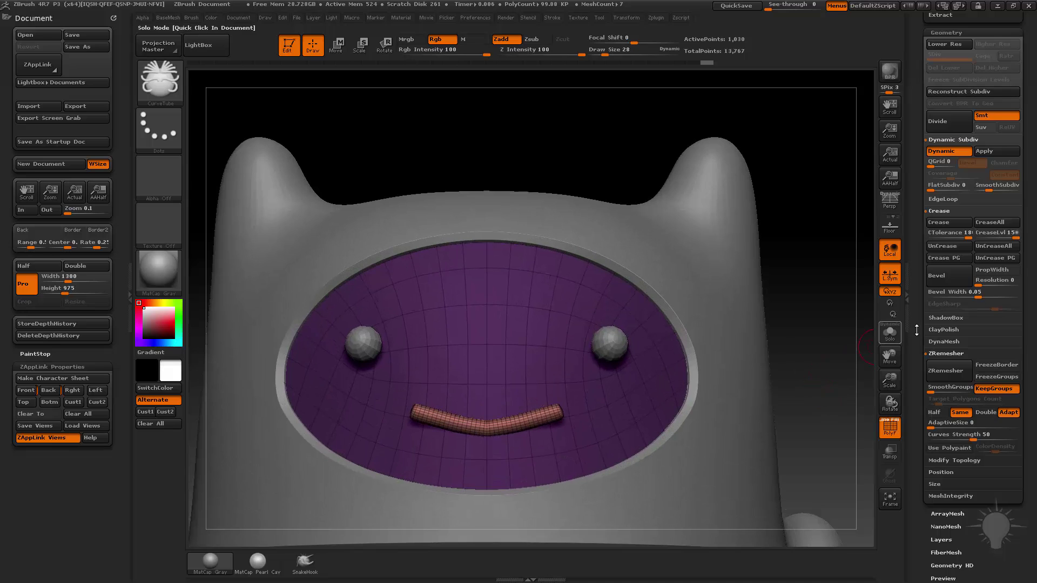
scroll(932, 396, "up", 10)
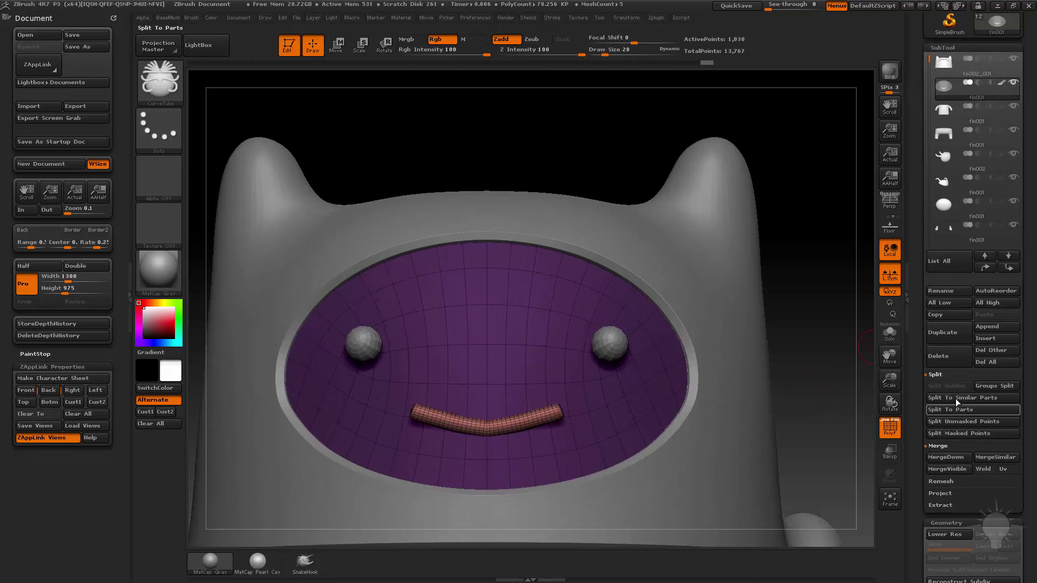
left_click(963, 425)
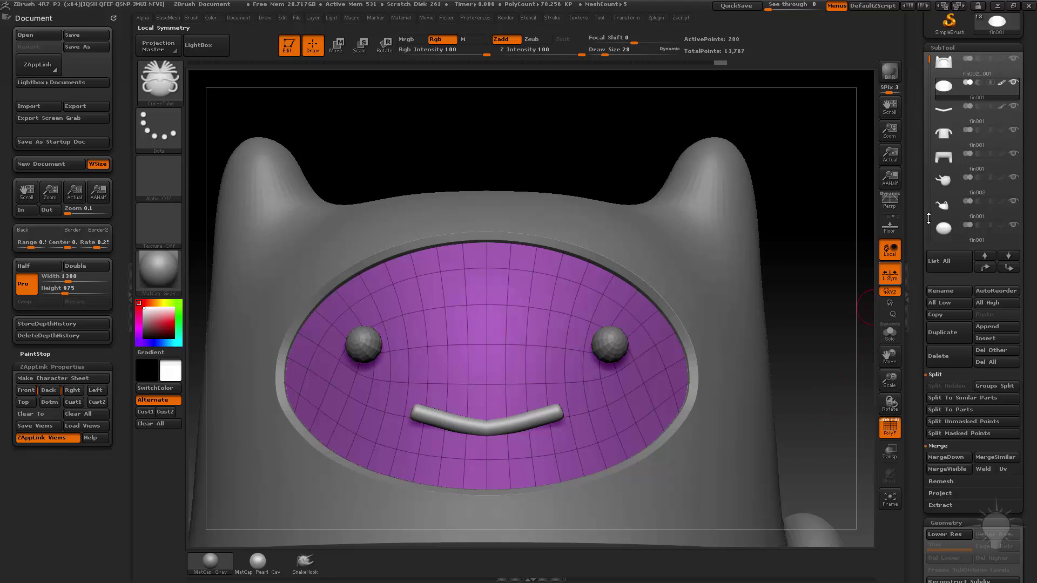
left_click(969, 117)
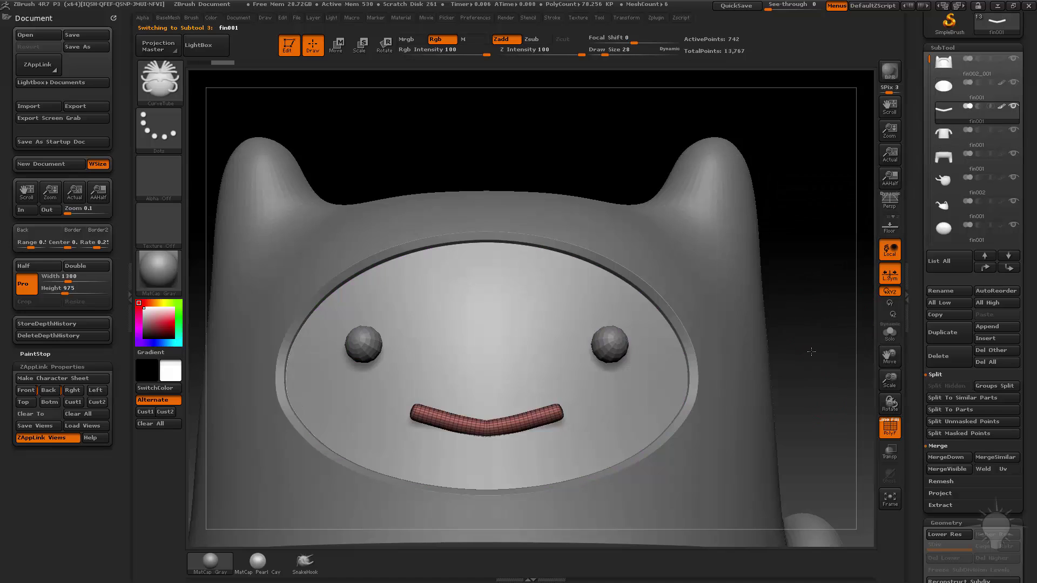
Step: Smooth the mouth tube with Polish By Features
scroll(812, 387, "up", 3)
left_click_drag(869, 188, 788, 212, "alt")
key("2")
key("2")
left_click(790, 214)
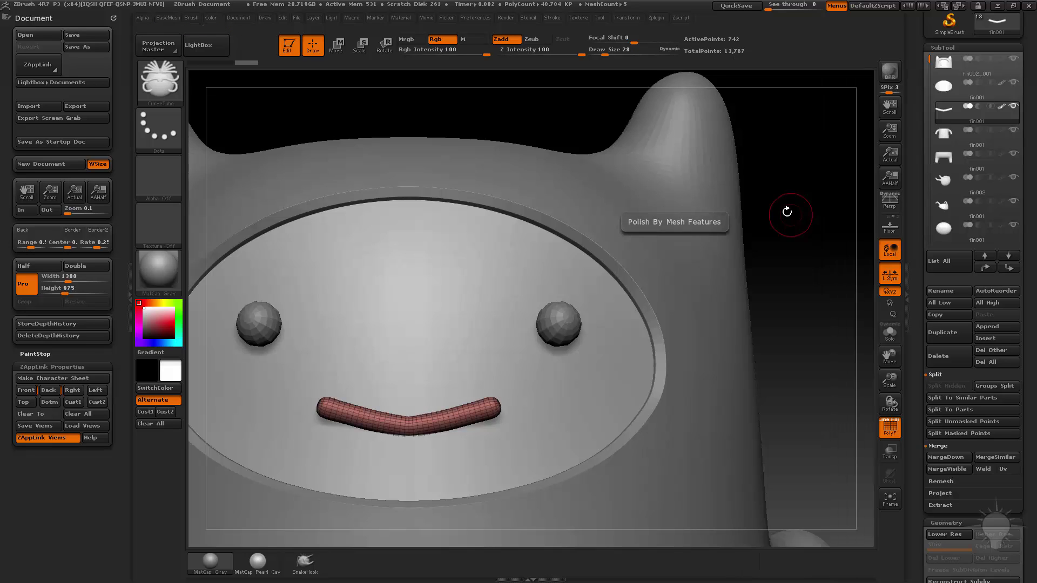
key("2")
key("2")
key("2")
key("2")
Step: Reshape the mouth into an evenly curved smile with the Move brush, using draw sizes 62 and 42
key("s")
key("b")
key("m")
key("v")
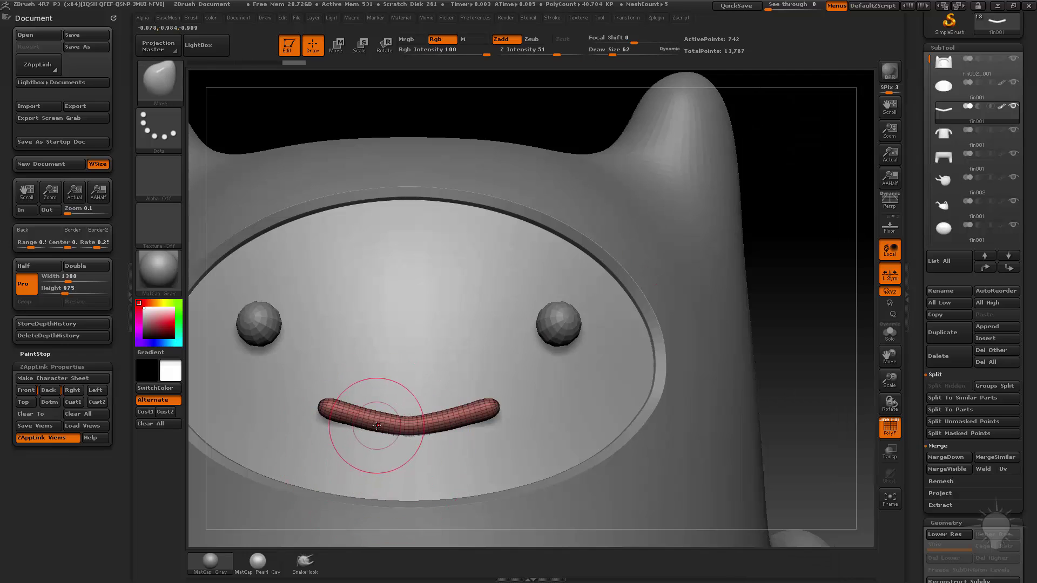
left_click_drag(365, 439, 348, 422)
mouse_move(796, 292)
left_mouse_down()
mouse_move(819, 303)
mouse_move(799, 316)
mouse_move(627, 269)
mouse_move(489, 365)
mouse_move(426, 366)
mouse_move(440, 366)
left_mouse_up()
key("s")
left_click_drag(354, 366, 364, 364)
left_click_drag(363, 278, 332, 280)
key("s")
left_click_drag(382, 310, 805, 287)
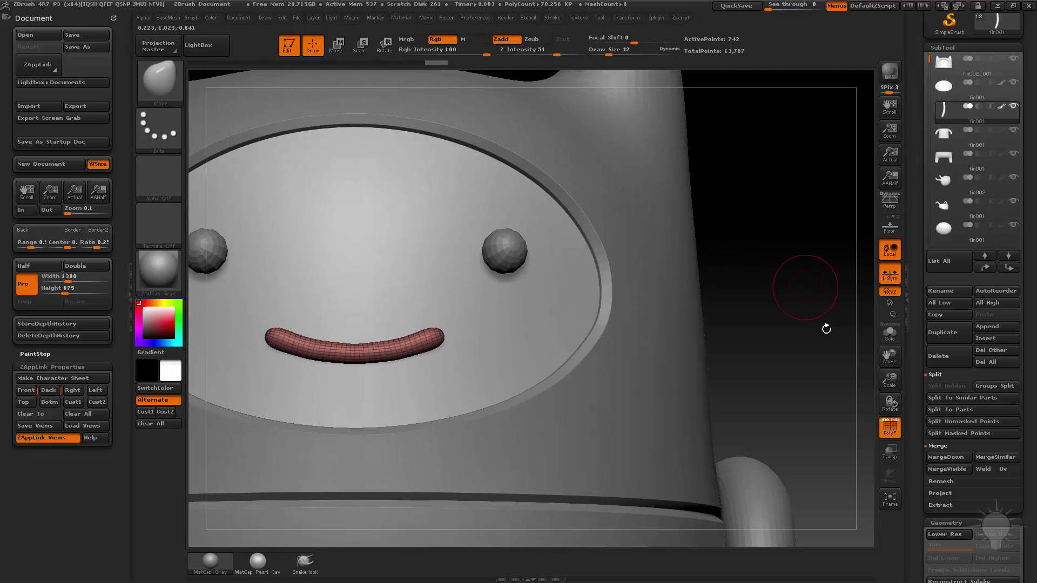
Step: Remesh the mouth with ZRemesher, with KeepGroups off and the polygon target set to Half
left_click_drag(916, 342, 916, 274)
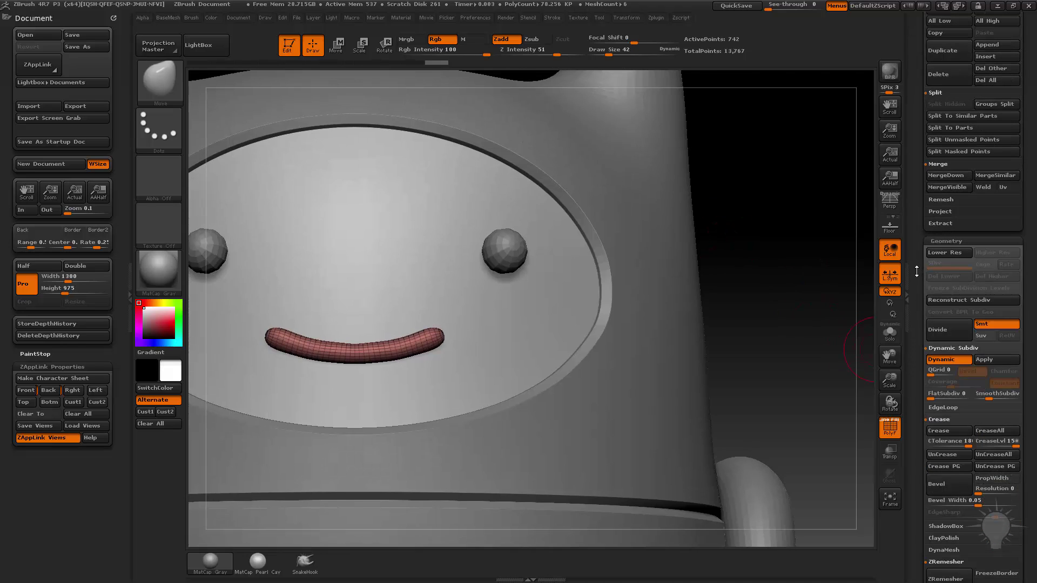
left_click_drag(915, 397, 915, 320)
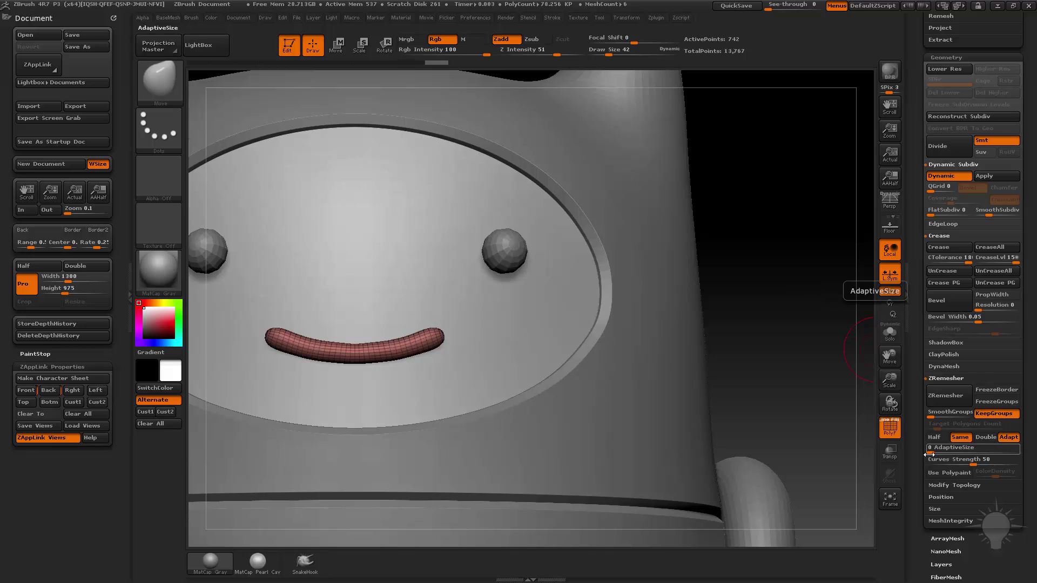
left_click(994, 413)
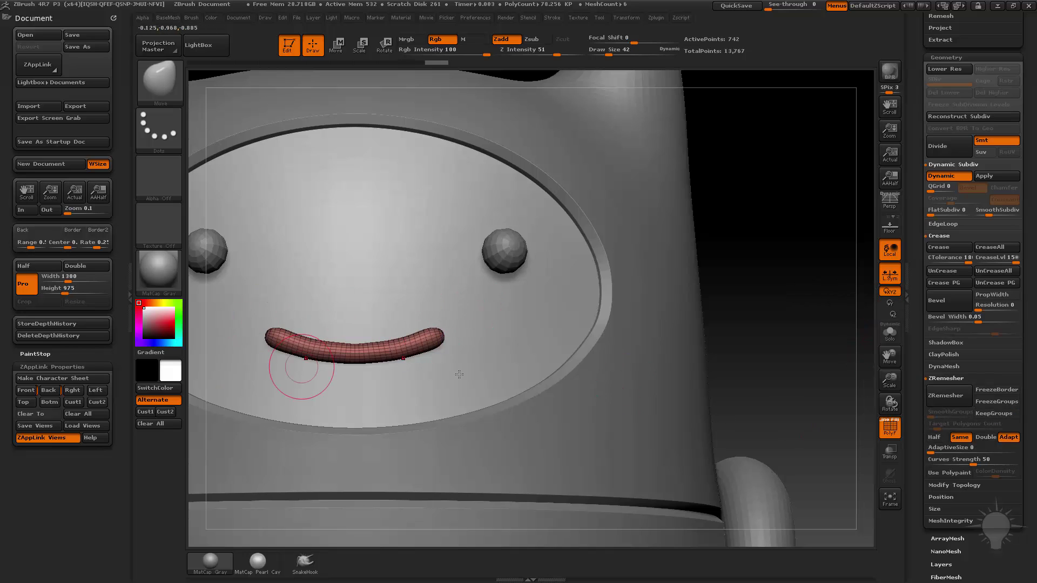
left_click(929, 403)
left_click_drag(805, 261, 814, 266)
left_click(935, 438)
left_click(944, 397)
left_click(941, 403)
Step: Turn off dynamic subdivision on the mouth and view its remeshed topology from an angle
key("shift")
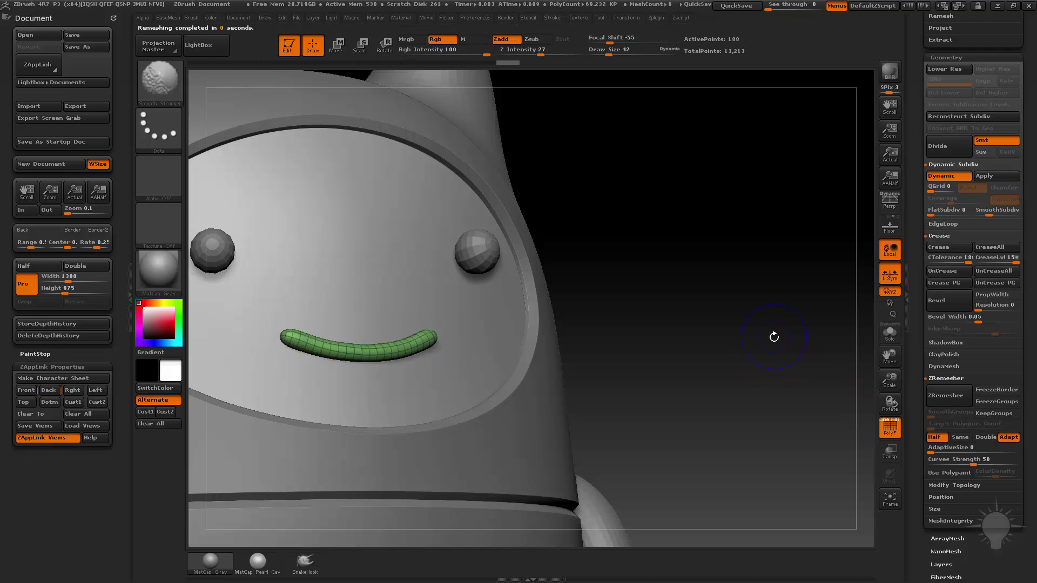
key("shift+d")
mouse_move(773, 336)
left_mouse_down("alt")
mouse_move(737, 312)
mouse_move(770, 321)
left_mouse_up("alt")
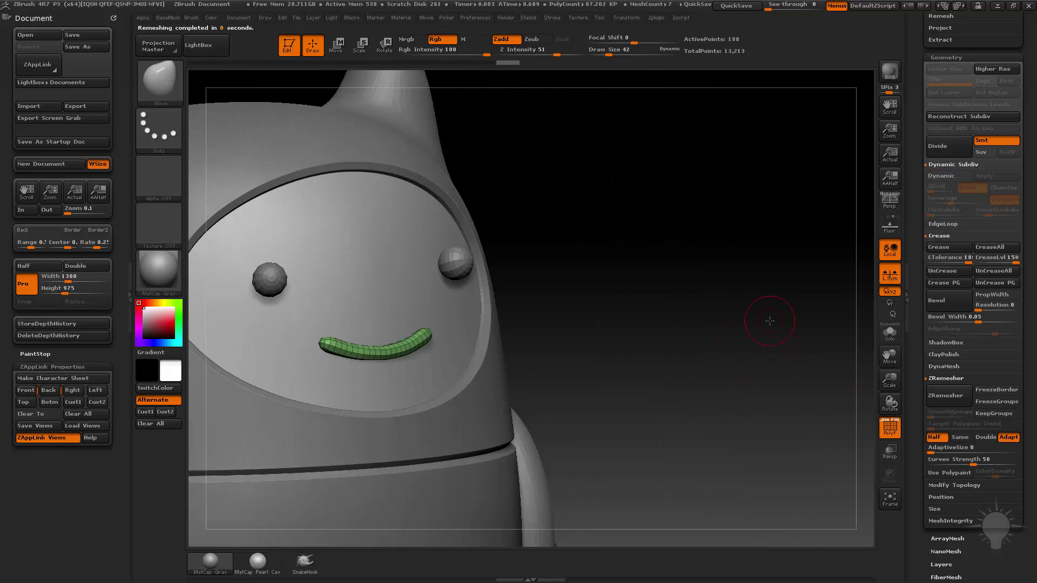
Step: Turn on dynamic subdivision for the mouth and switch to the Standard brush
key("d")
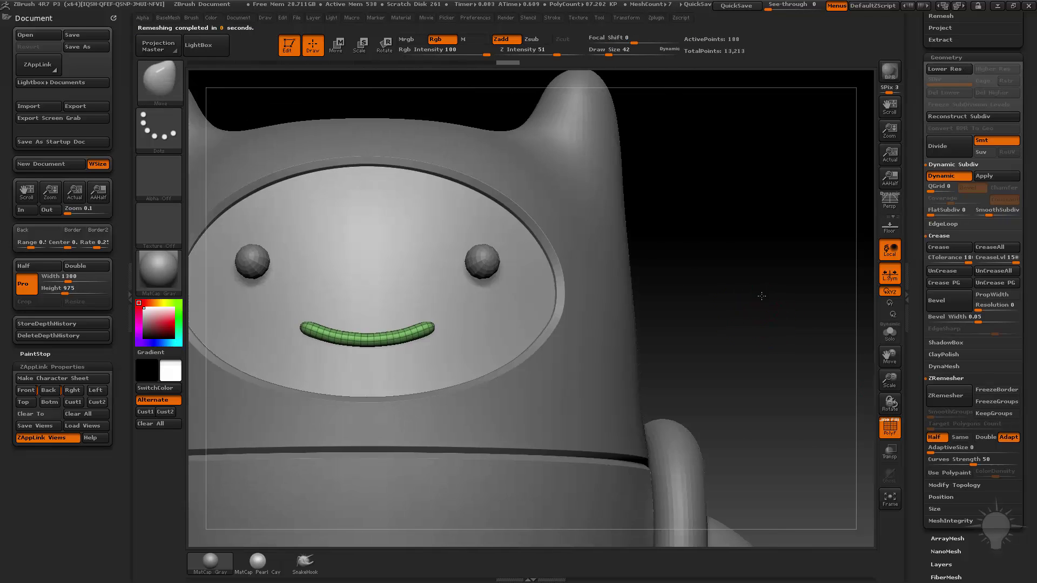
key("b")
key("s")
key("t")
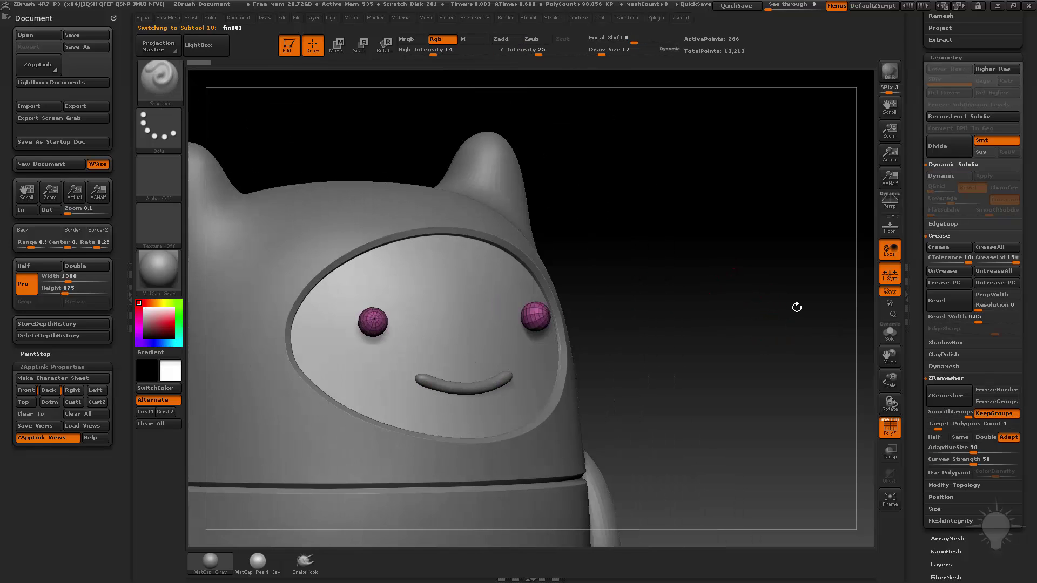
Step: Try to shift the eyes with the Transpose Move line and undo the move
left_click_drag(525, 370, 679, 338)
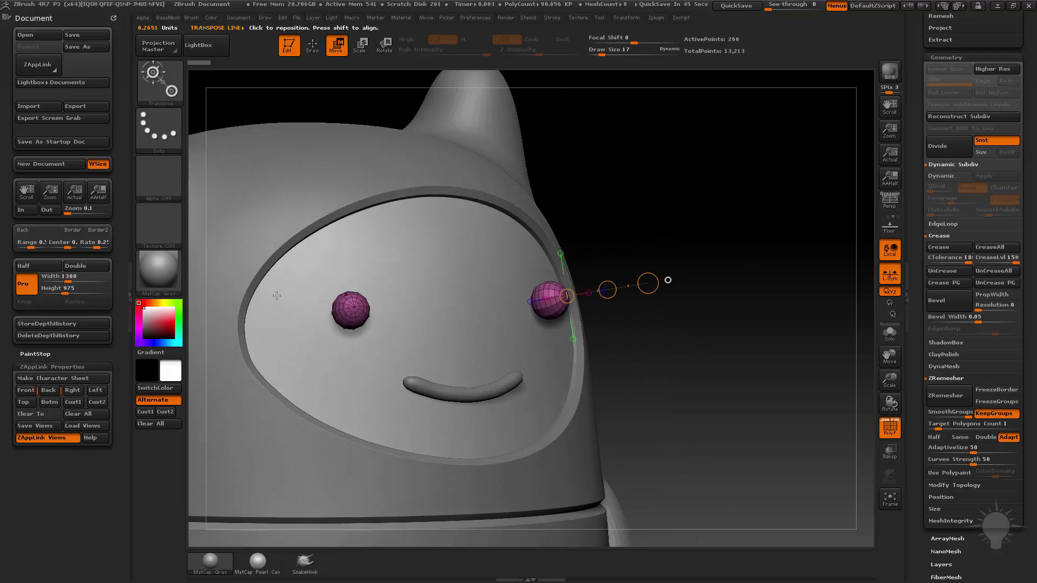
left_click_drag(607, 289, 584, 298)
left_click_drag(756, 237, 697, 254)
key("ctrl+z")
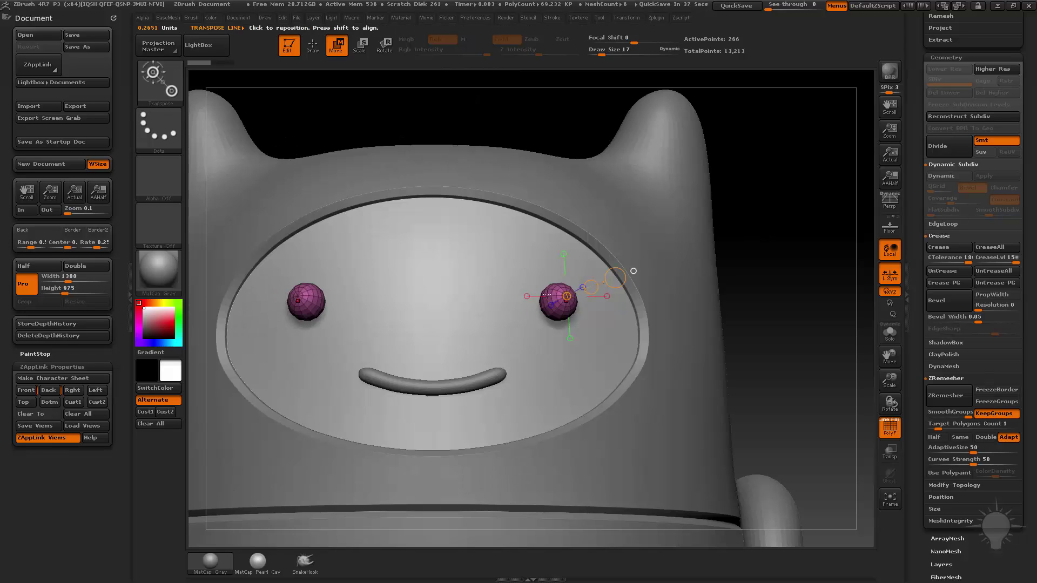
Step: Return to Draw mode, turn on dynamic subdivision for the eyes and hide the polyframe
left_click_drag(780, 238, 675, 278)
mouse_move(610, 291)
left_mouse_down("ctrl")
mouse_move(592, 295)
mouse_move(763, 317)
left_mouse_up("ctrl")
key("q")
key("d")
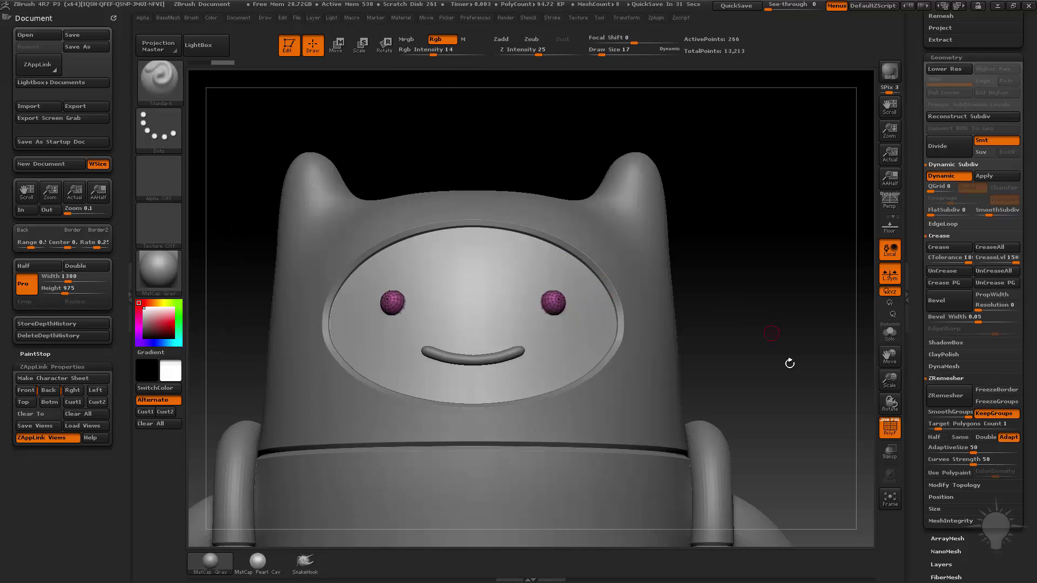
left_click(887, 432)
Step: Set the draw size to 68 and make the forearms the active subtool
left_click_drag(814, 370, 516, 339, "alt")
left_click_drag(502, 222, 608, 227)
mouse_move(621, 303)
left_mouse_down()
mouse_move(673, 281)
mouse_move(687, 317)
mouse_move(708, 301)
mouse_move(604, 336)
mouse_move(708, 377)
mouse_move(734, 358)
mouse_move(726, 327)
mouse_move(678, 378)
mouse_move(776, 389)
mouse_move(715, 303)
mouse_move(794, 238)
mouse_move(763, 283)
mouse_move(736, 283)
mouse_move(810, 319)
mouse_move(671, 324)
mouse_move(731, 364)
left_mouse_up()
key("s")
left_click(730, 364)
left_click(631, 375, "alt")
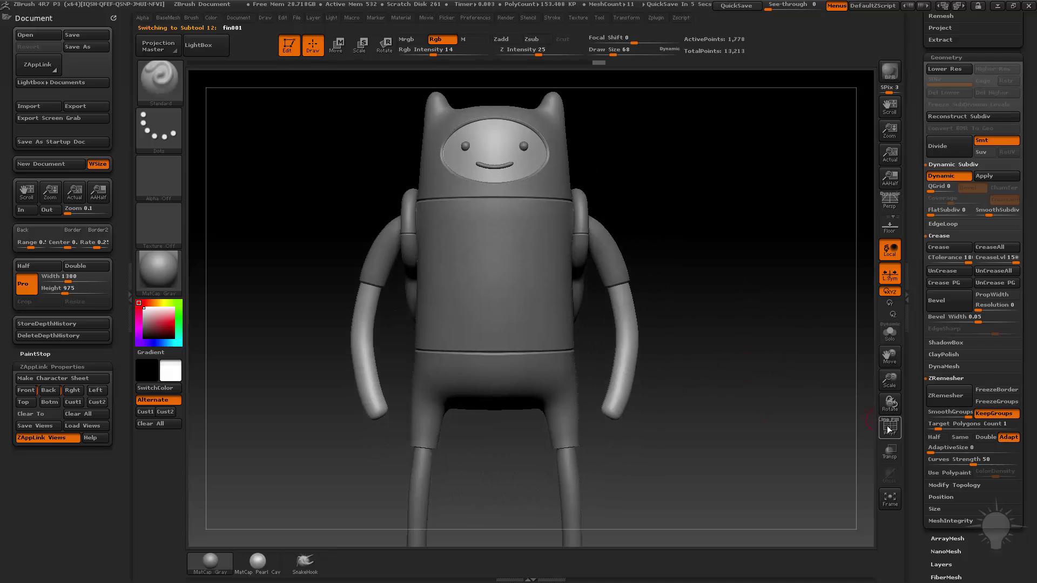
Step: Check the forearm topology from behind, turn off dynamic subdivision and divide the forearm mesh up to subdivision level 3
left_click_drag(814, 391, 736, 386)
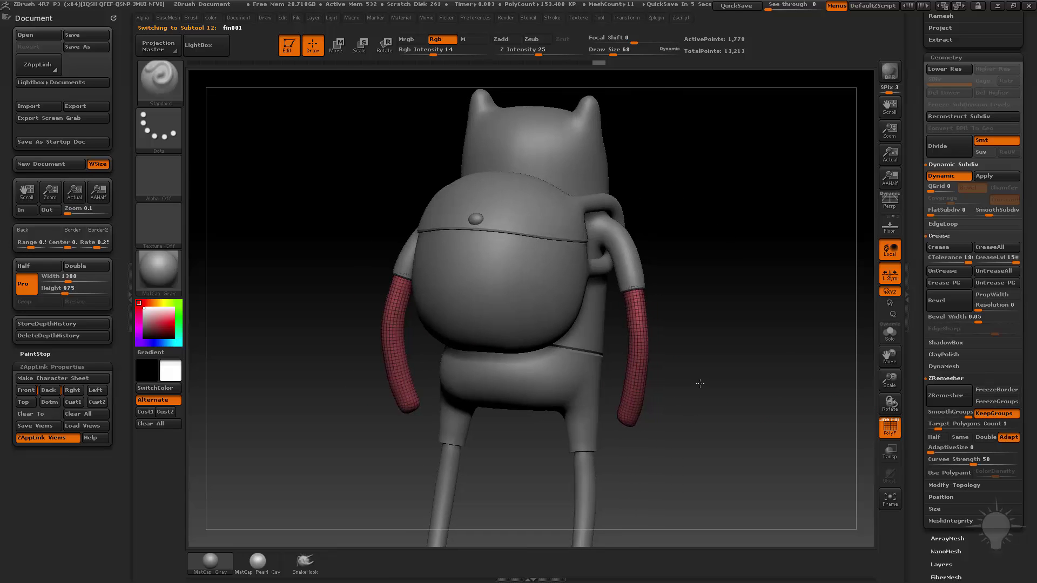
left_click_drag(700, 384, 706, 382)
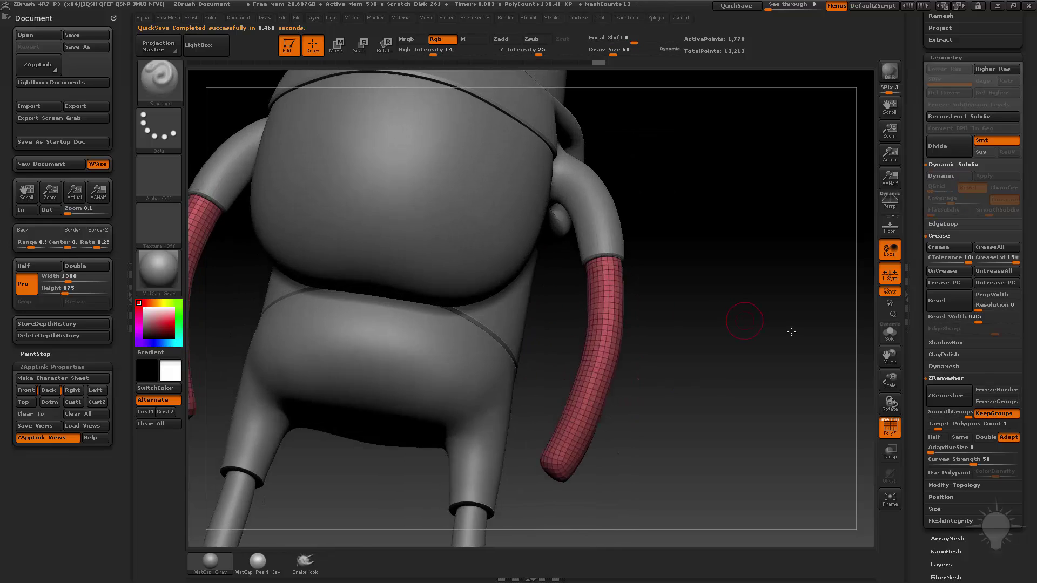
left_click_drag(791, 332, 915, 322, "alt")
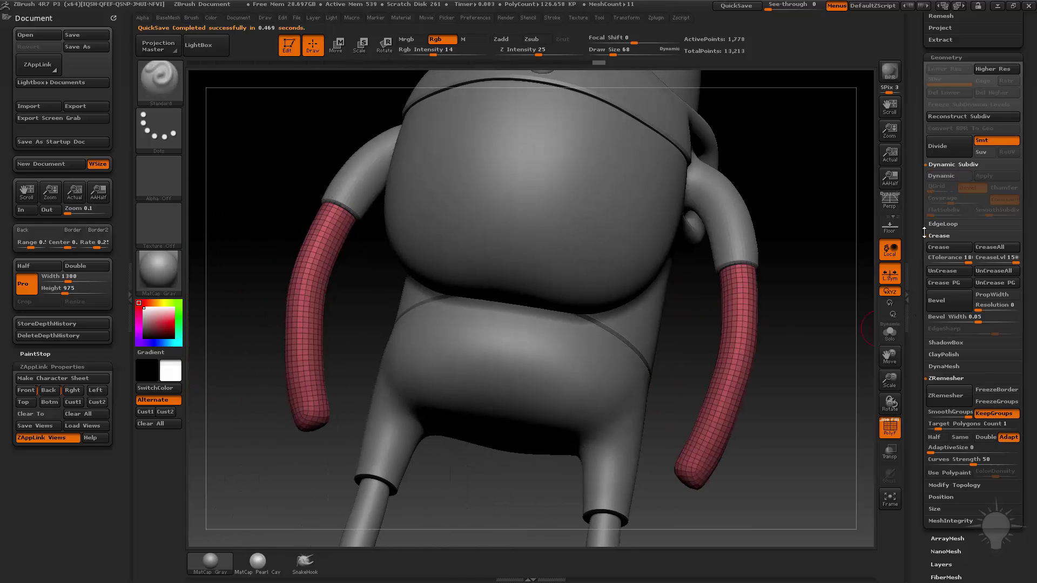
left_click(889, 428)
key("ctrl+d")
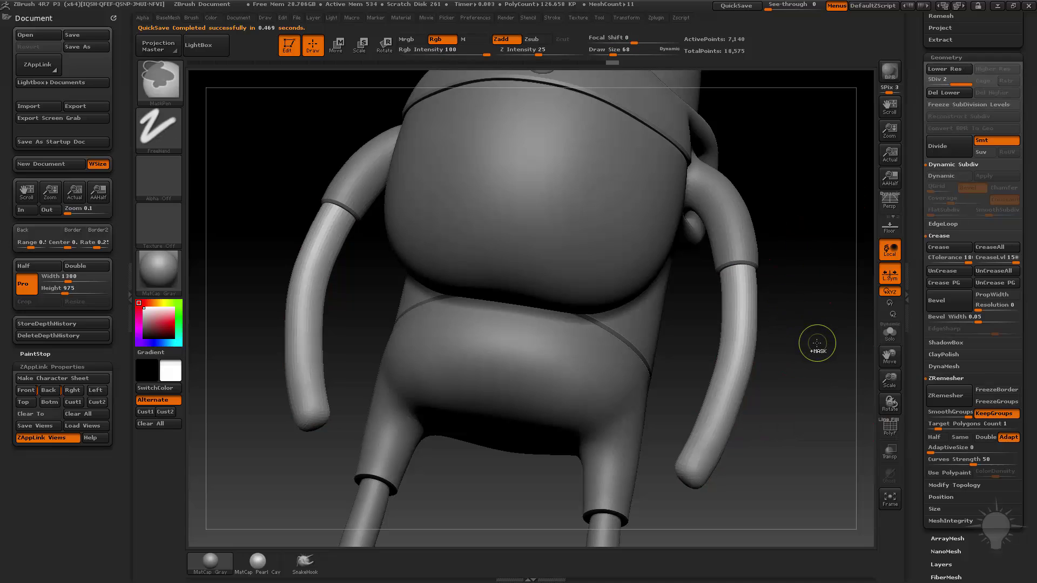
Step: Undo the test strokes on the forearms and set the Standard brush to Zadd with Z Intensity 30
left_click_drag(336, 343, 309, 397)
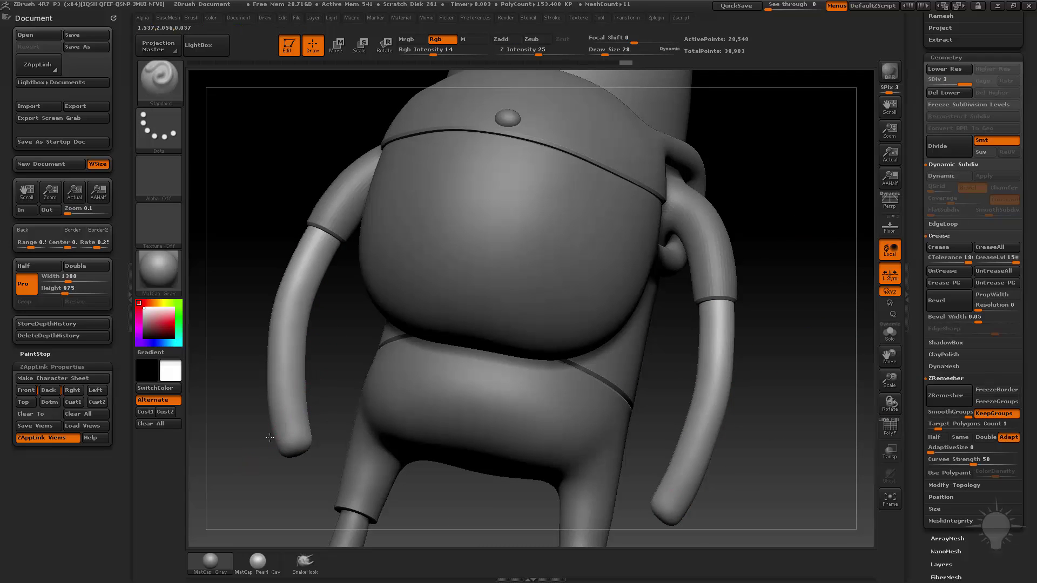
key("ctrl+z")
key("ctrl+z")
key("ctrl+z")
left_click_drag(540, 53, 543, 53)
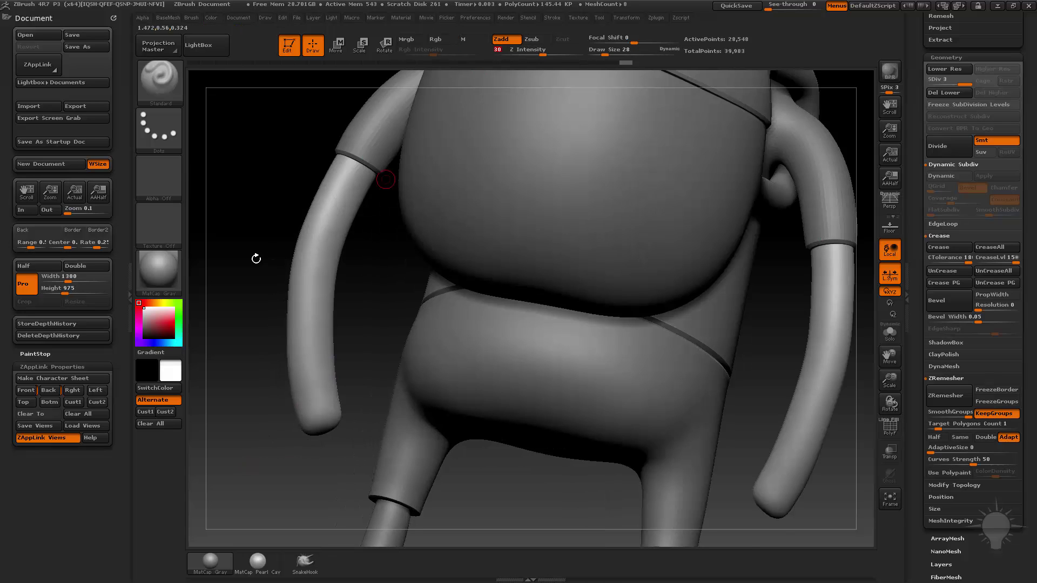
Step: Try sculpting the hand ends of the arms with the Standard brush and undo the strokes
left_click_drag(271, 255, 260, 292, "alt")
mouse_move(290, 429)
left_mouse_down()
mouse_move(339, 420)
mouse_move(324, 448)
mouse_move(301, 456)
mouse_move(311, 427)
mouse_move(220, 436)
mouse_move(573, 313)
mouse_move(475, 347)
mouse_move(333, 472)
mouse_move(350, 453)
mouse_move(277, 430)
mouse_move(633, 339)
mouse_move(551, 375)
mouse_move(661, 315)
mouse_move(621, 334)
left_mouse_up()
key("shift")
key("shift")
key("ctrl")
key("ctrl+z")
key("ctrl+z")
key("ctrl+z")
key("s")
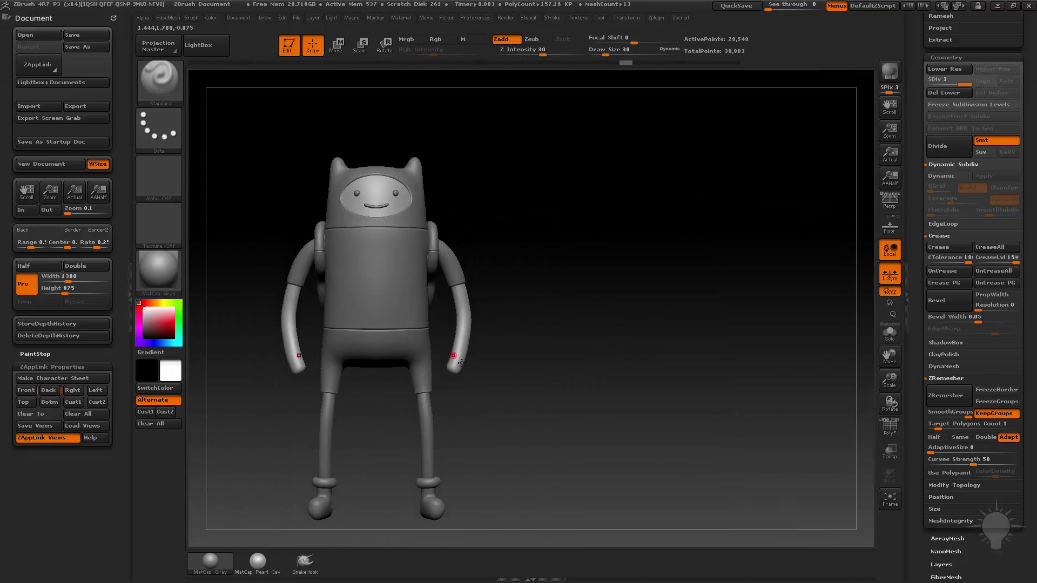
left_click_drag(468, 370, 462, 374)
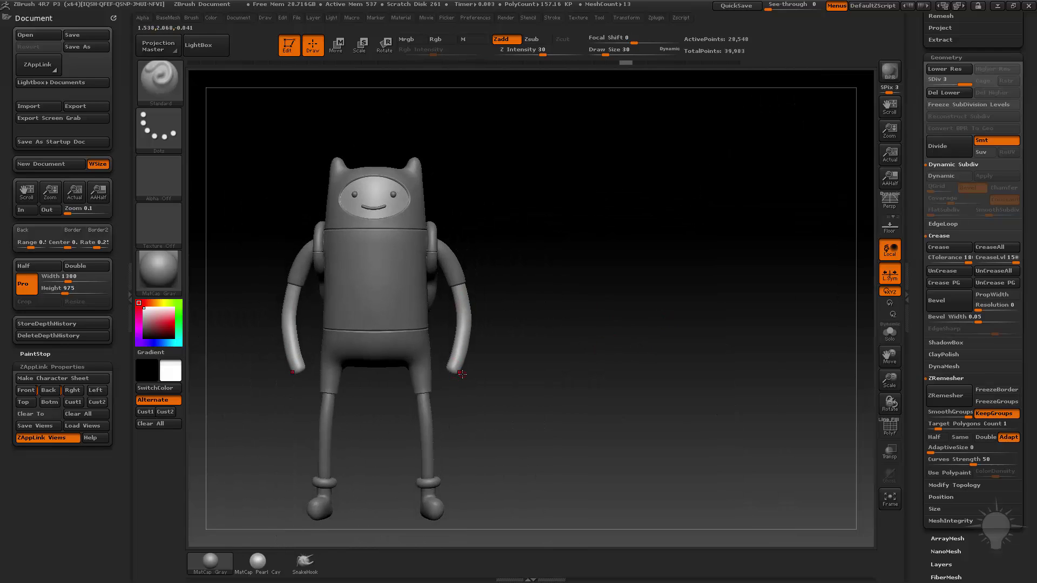
left_click_drag(685, 264, 728, 353)
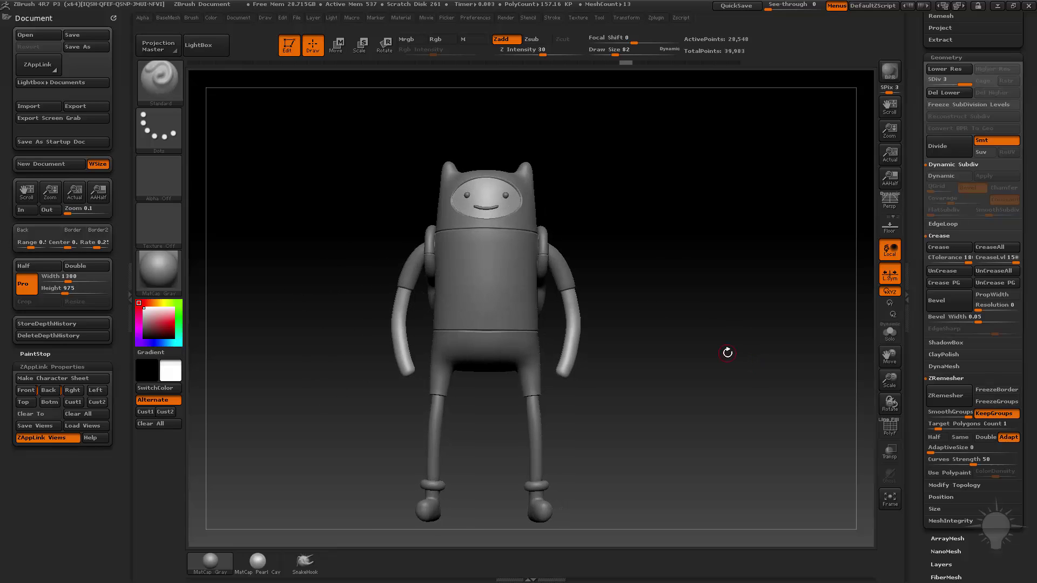
Step: Reshape the lower edge of the shirt with the Move brush, using draw sizes 442 and 362
left_click(523, 257, "alt")
left_click_drag(729, 246, 769, 311)
key("b")
key("m")
key("v")
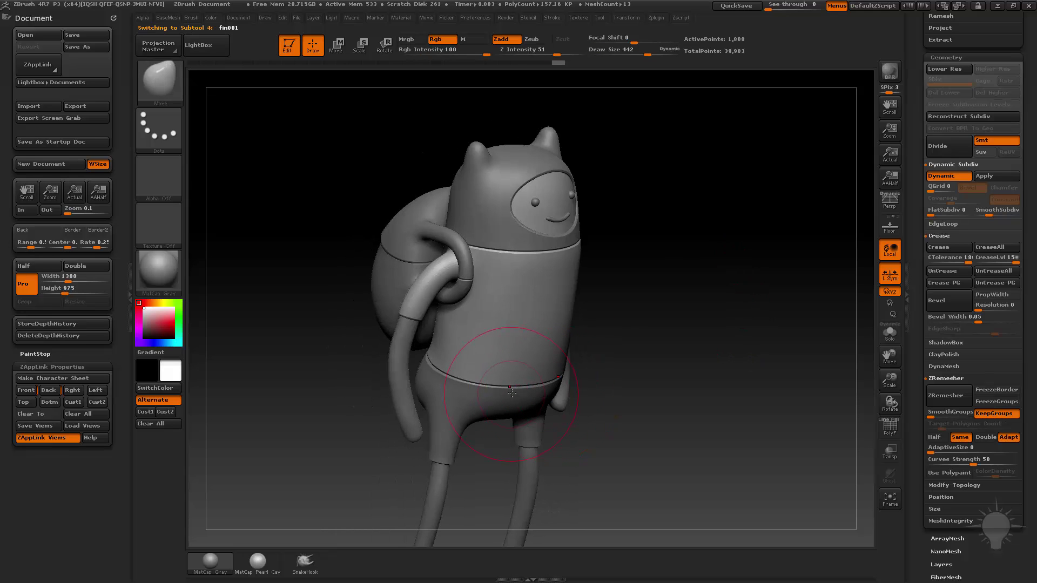
left_click_drag(527, 387, 568, 385)
mouse_move(704, 333)
left_mouse_down()
mouse_move(571, 384)
mouse_move(617, 363)
left_mouse_up()
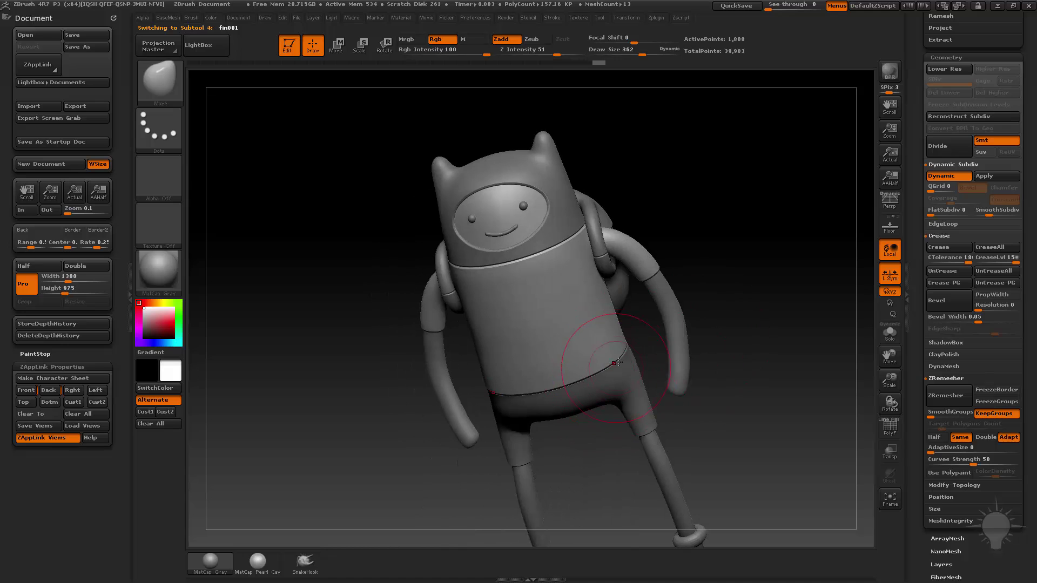
left_click_drag(695, 348, 567, 393)
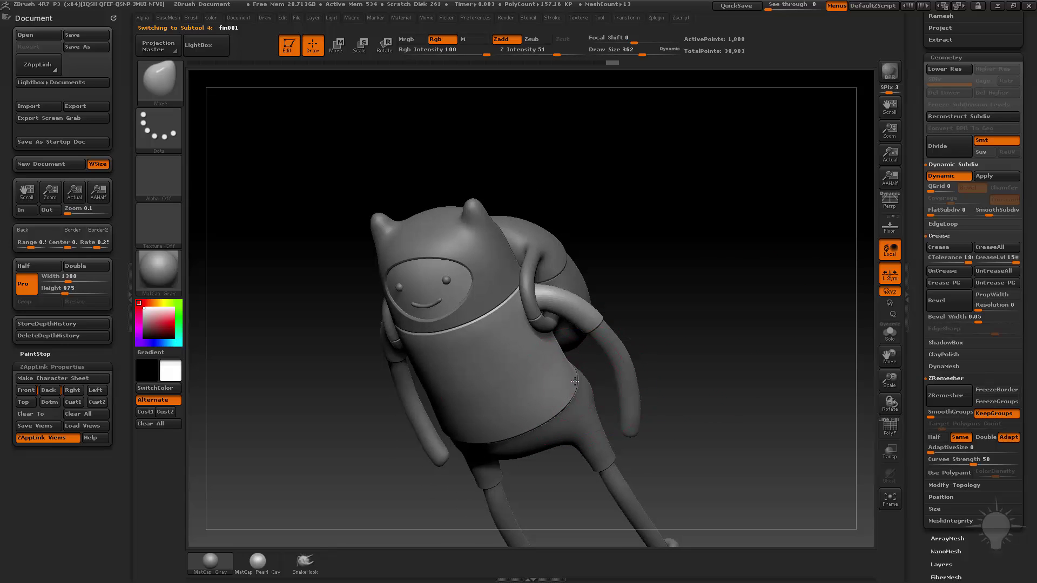
left_click_drag(716, 317, 770, 336)
left_click_drag(597, 374, 632, 312)
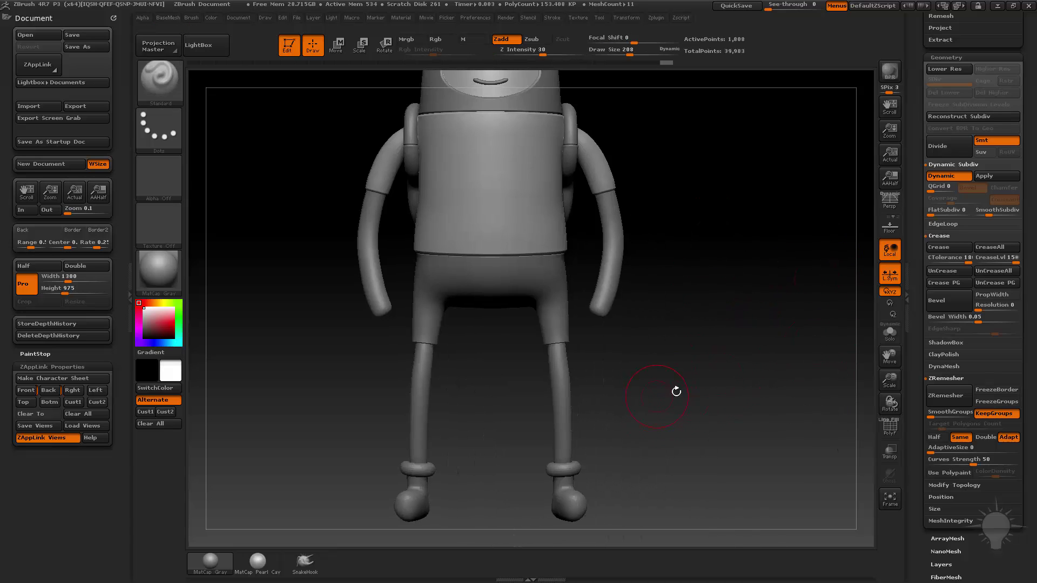
Step: Make the shorts active and adjust their leg openings with the Move brush at draw size 297
left_click_drag(684, 389, 600, 393)
left_click(558, 386, "alt")
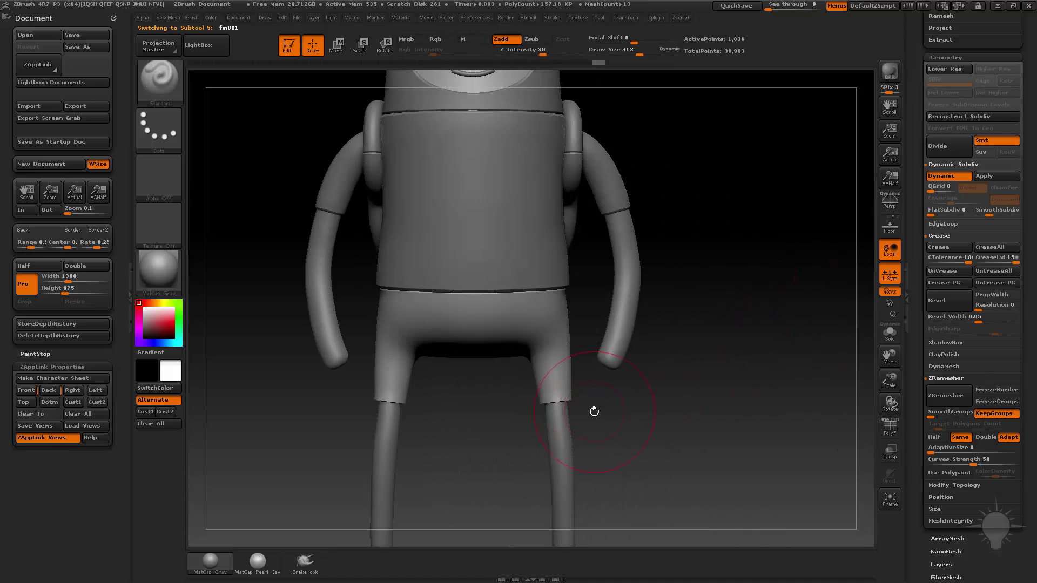
key("s")
key("b")
key("m")
key("v")
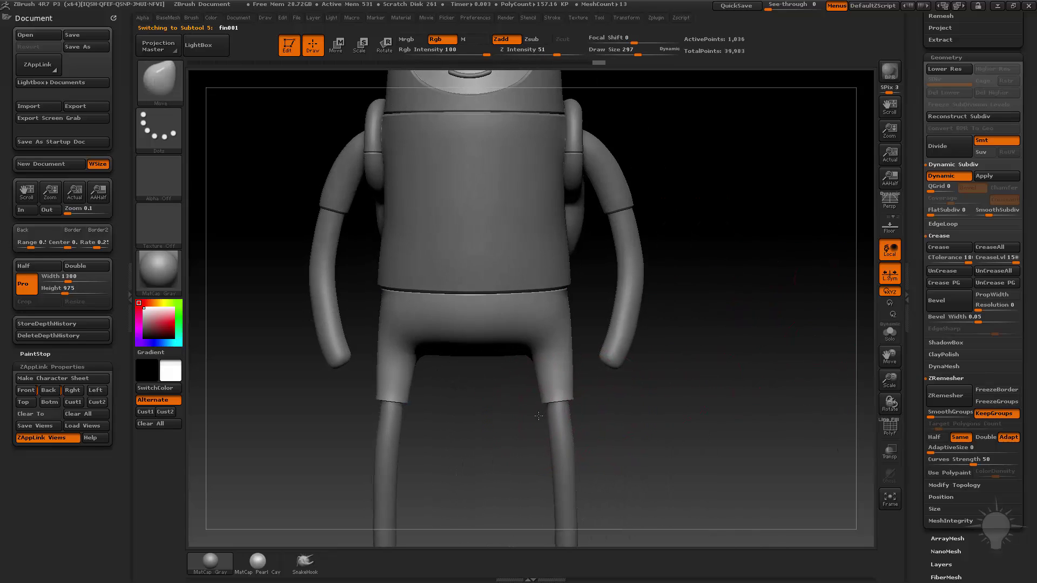
key("s")
mouse_move(563, 427)
left_mouse_down()
mouse_move(561, 438)
mouse_move(604, 412)
left_mouse_up()
Step: Adjust the legs below the shorts with the Move brush and make the shorts active again
key("s")
left_click(562, 438, "alt")
key("s")
mouse_move(606, 413)
left_mouse_down()
mouse_move(624, 413)
mouse_move(564, 384)
left_mouse_up()
left_click(576, 366, "alt")
key("s")
Step: Show the shorts' polyframe and bevel the edge loop around the leg hems with the ZModeler brush
mouse_move(659, 388)
left_mouse_down("shift")
mouse_move(702, 389)
mouse_move(696, 459)
left_mouse_up("shift")
left_click(594, 387)
left_click(890, 427)
mouse_move(826, 403)
left_mouse_down("alt")
mouse_move(810, 423)
mouse_move(791, 400)
mouse_move(803, 451)
mouse_move(772, 474)
mouse_move(620, 486)
left_mouse_up("alt")
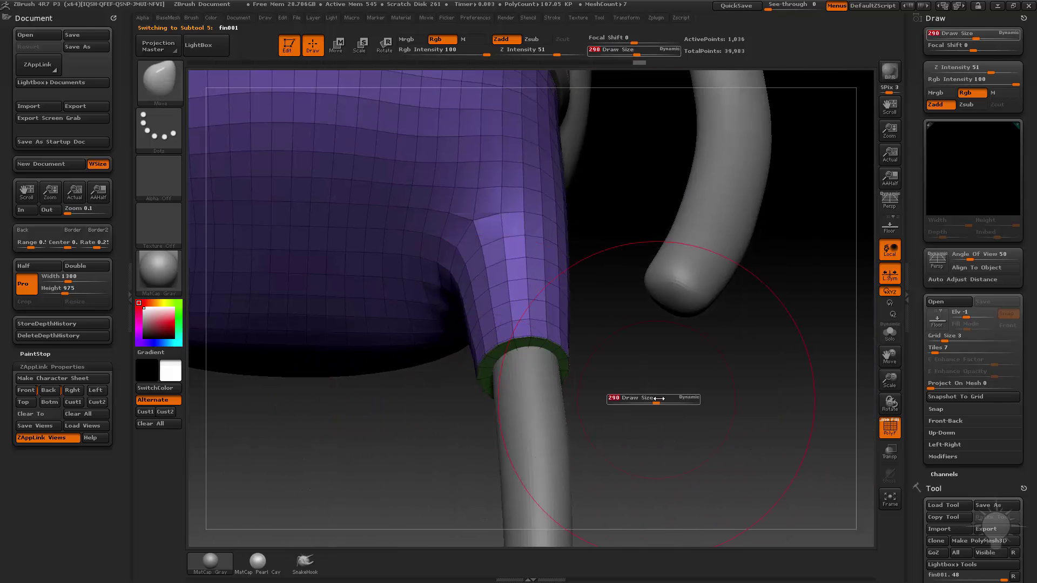
key("b")
key("z")
key("m")
key("space")
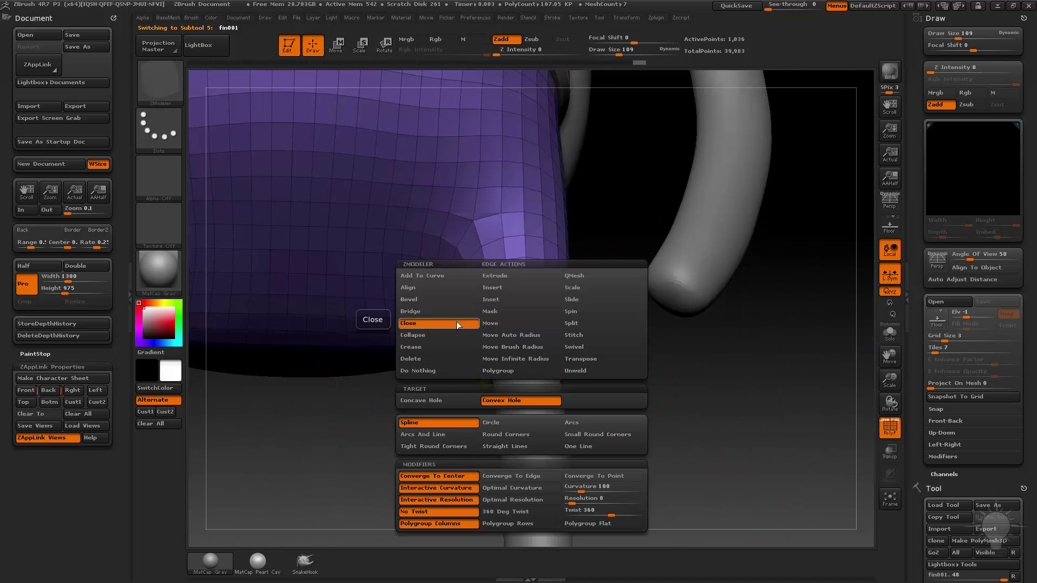
left_click(453, 301)
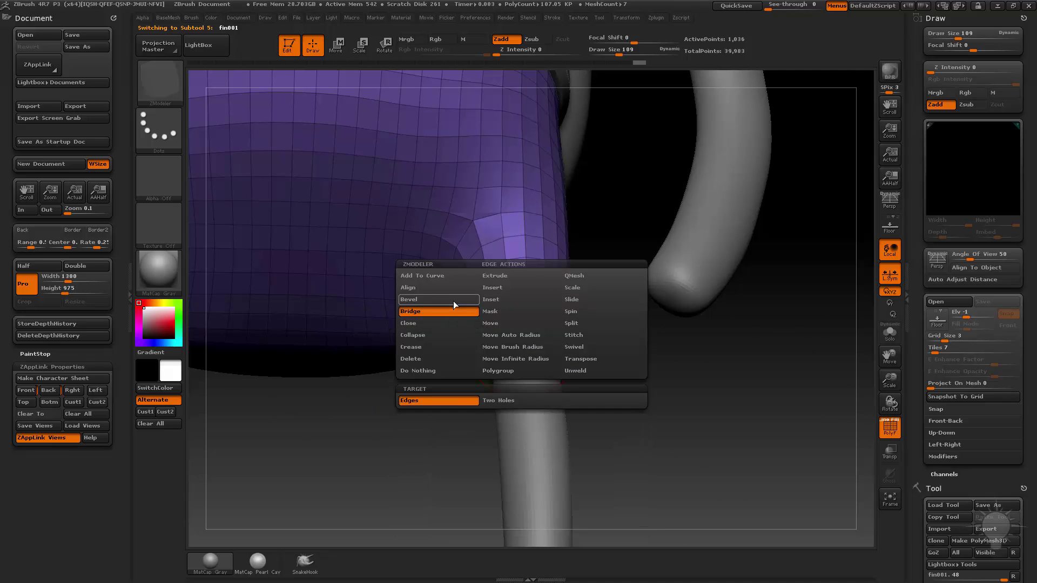
left_click(503, 392)
left_click_drag(524, 338, 537, 343)
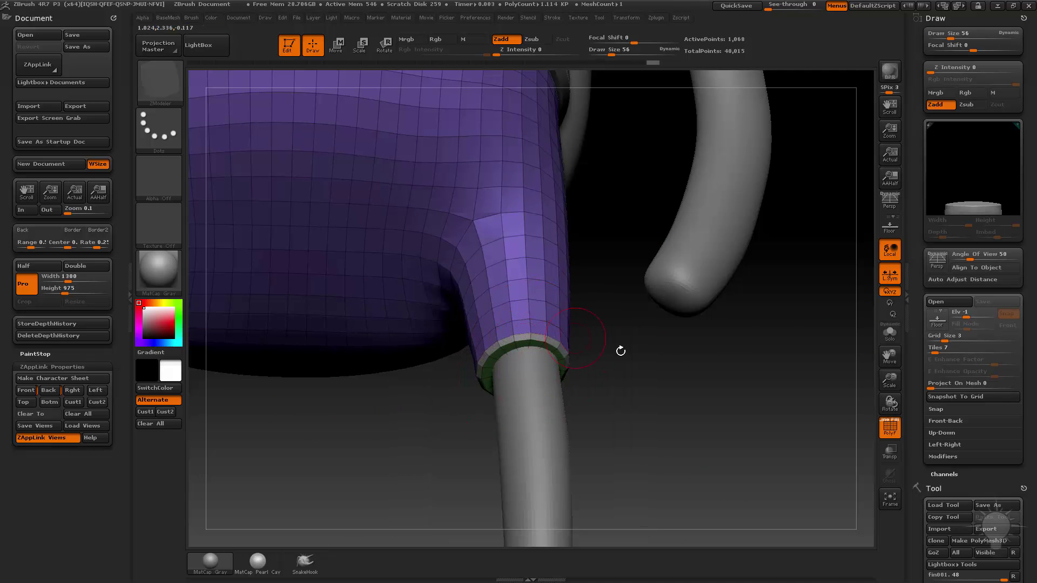
Step: Hide the polyframe and refine the shorts' hems from the side with the Move brush at draw size 226
key("1")
left_click(756, 309)
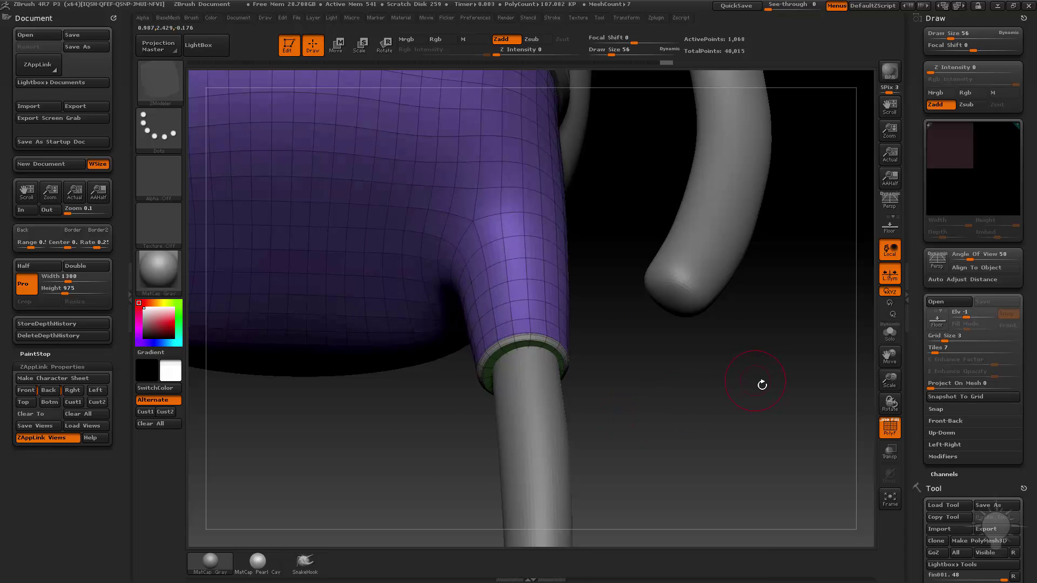
key("shift+f")
mouse_move(760, 383)
left_mouse_down()
mouse_move(575, 335)
mouse_move(577, 362)
mouse_move(533, 361)
left_mouse_up()
key("b")
key("m")
key("v")
key("s")
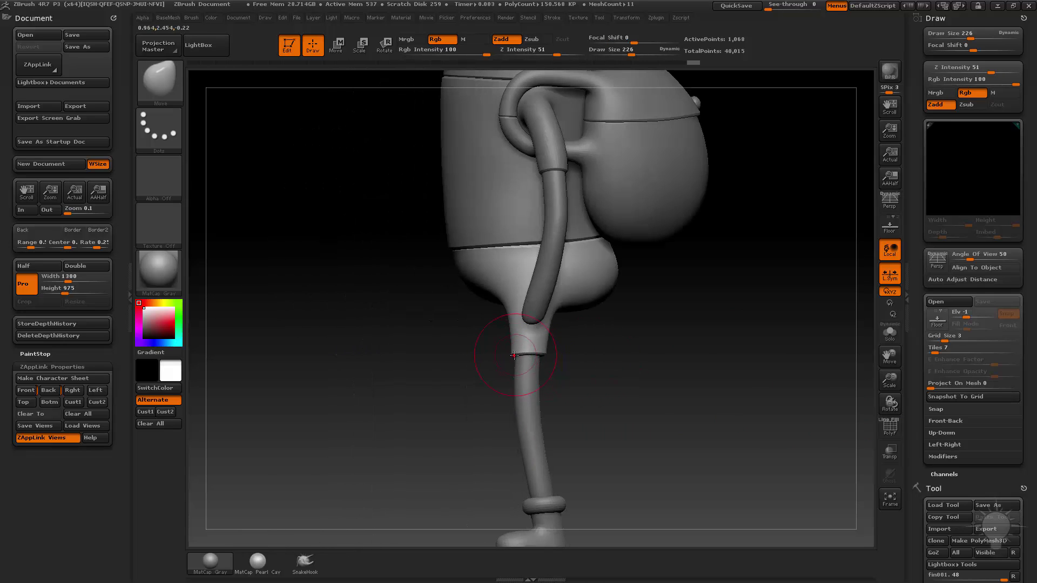
mouse_move(703, 370)
left_mouse_down()
mouse_move(722, 363)
mouse_move(710, 396)
mouse_move(694, 367)
left_mouse_up()
Step: Switch to the Standard brush and review the whole figure from several sides, making its individual subtools active one after another
key("b")
key("s")
key("t")
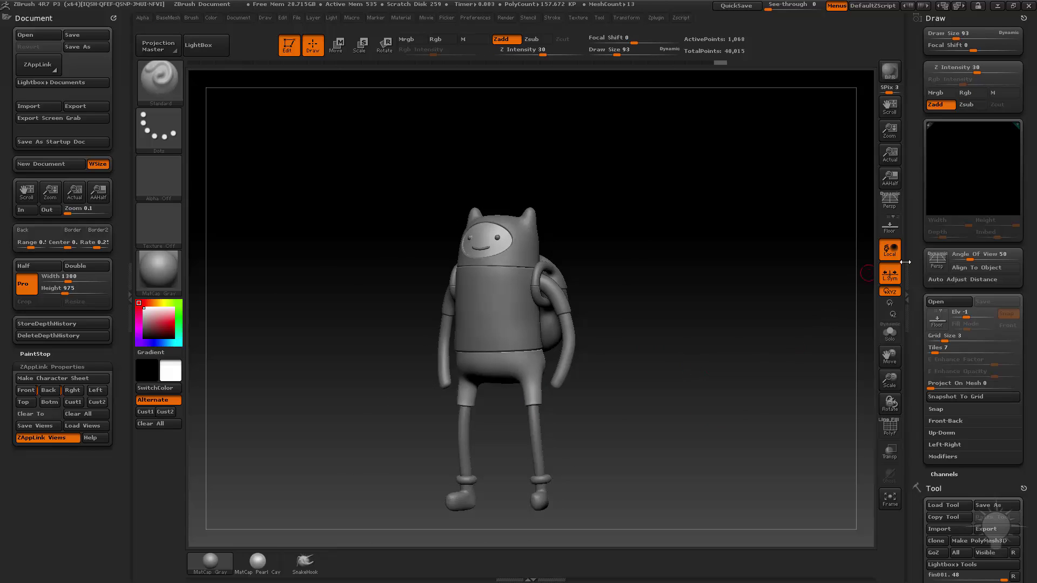
left_click_drag(795, 265, 675, 213)
left_click(585, 227, "alt")
left_click_drag(629, 111, 598, 103, "alt")
left_click(522, 261, "alt")
left_click_drag(756, 225, 608, 243)
left_click(555, 247, "alt")
left_click(543, 220, "alt")
left_click_drag(742, 289, 702, 319)
left_click(582, 341, "alt")
left_click_drag(680, 373, 696, 348)
left_click(600, 432, "alt")
left_click(593, 447, "alt")
left_click_drag(685, 401, 663, 472, "alt")
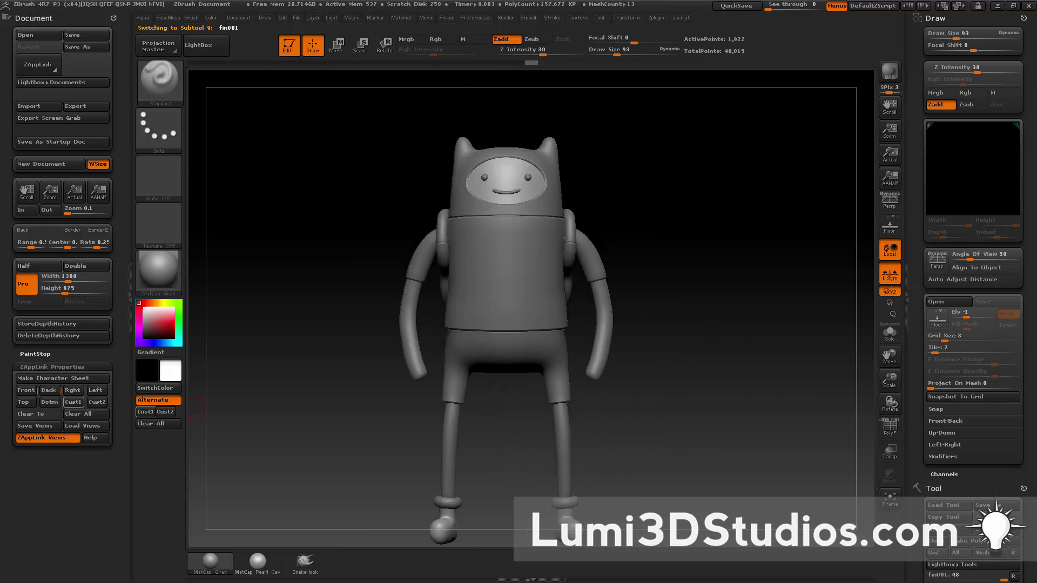